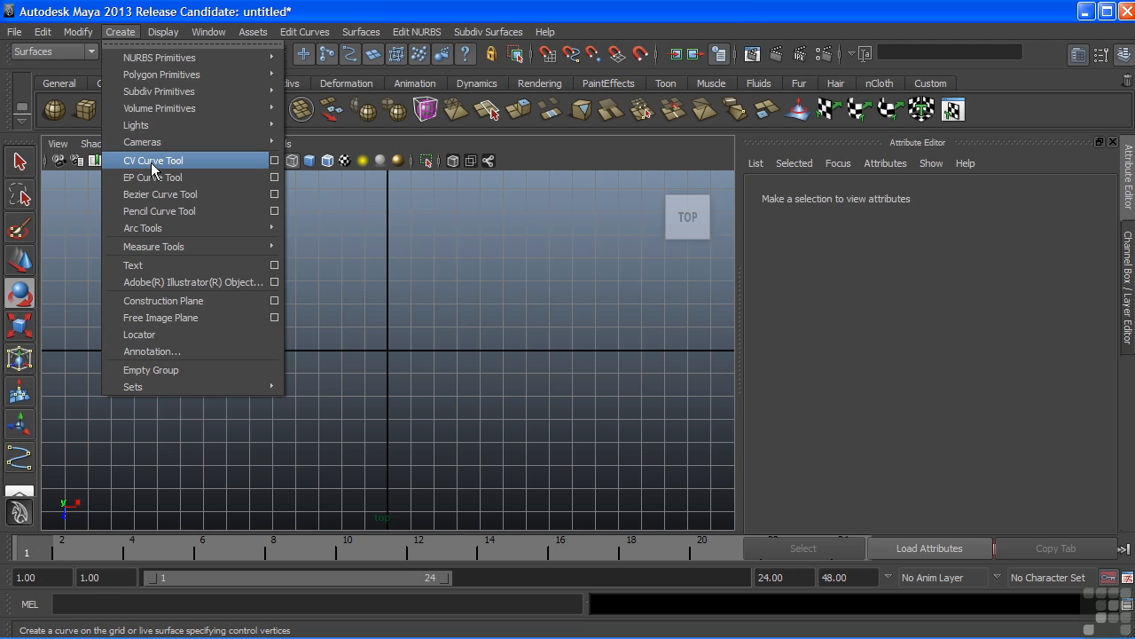
- Draw a nearly closed wavy loop around the origin in the top view with the CV Curve Tool, placing about 20 control vertices
left_click(150, 161)
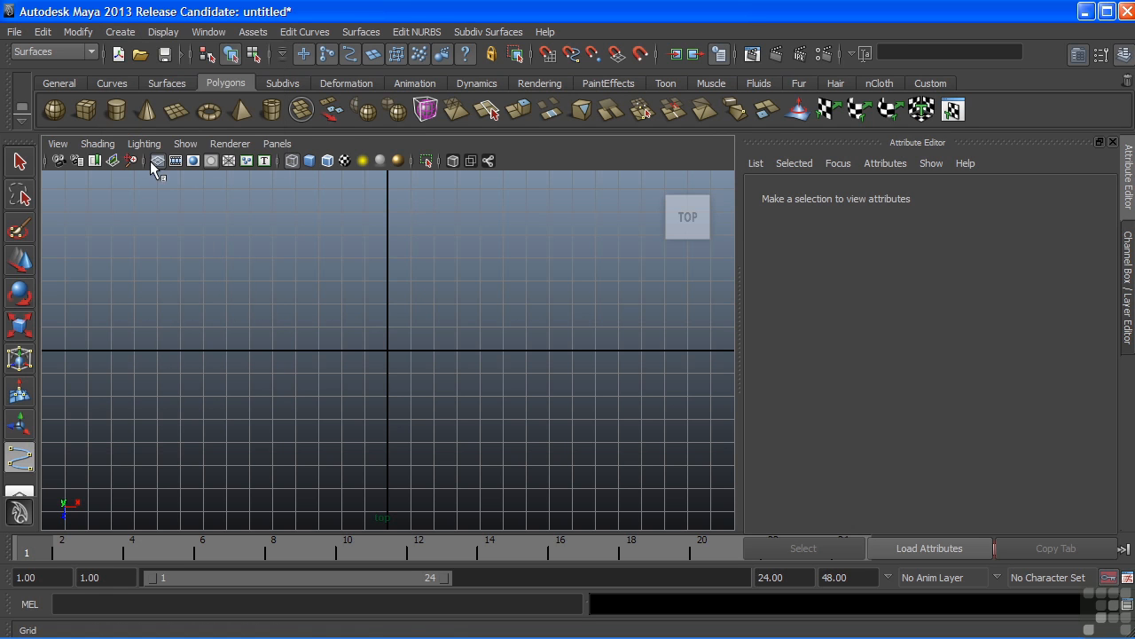
left_click(388, 290)
left_click(339, 316)
left_click(287, 307)
left_click(240, 335)
left_click(247, 372)
left_click(303, 381)
left_click(345, 399)
left_click(344, 442)
left_click(388, 456)
left_click(411, 403)
left_click(436, 377)
left_click(463, 406)
left_click(507, 407)
left_click(511, 378)
left_click(489, 342)
left_click(487, 297)
left_click(447, 322)
left_click(408, 339)
left_click(404, 311)
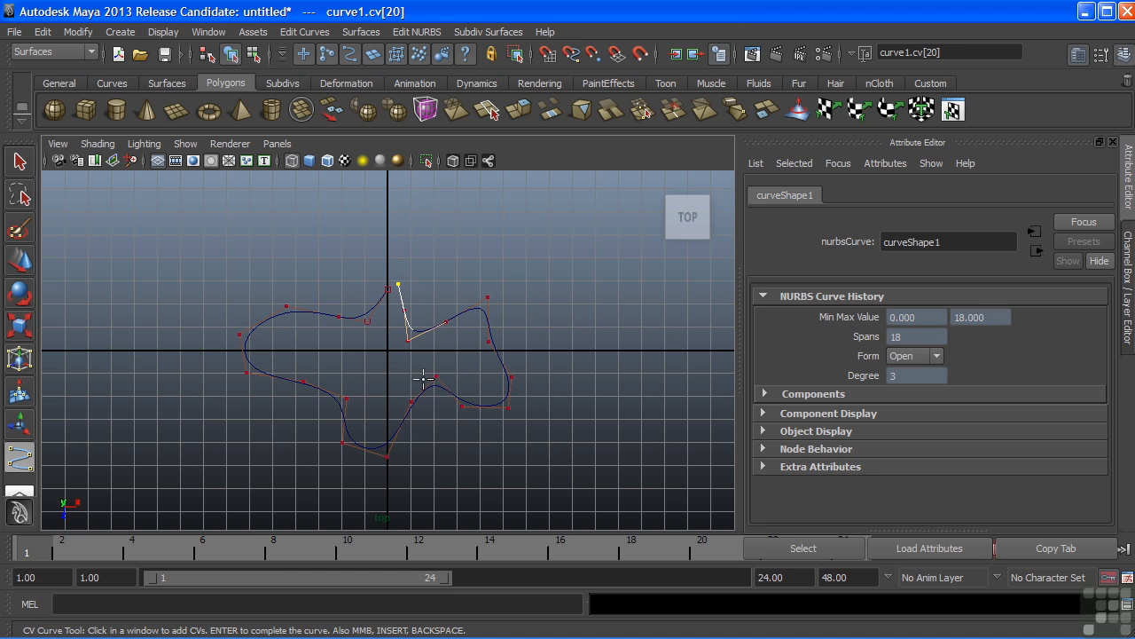
key("Return")
key("e")
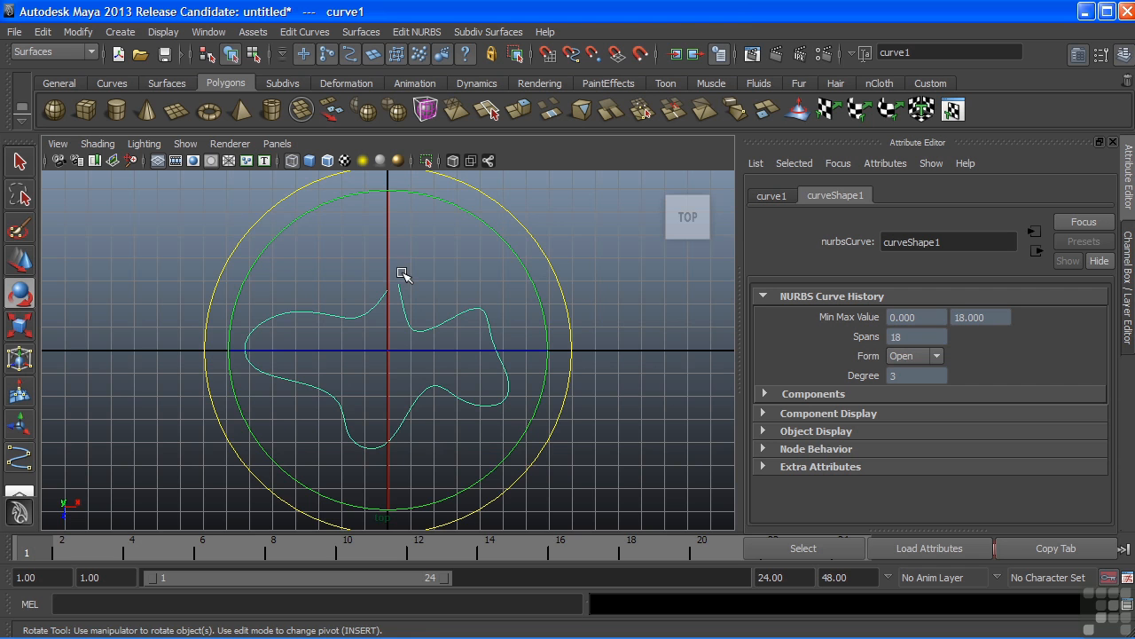
- Show the curve's control vertices and move those at its two ends and lower-left side to bring the ends together and smooth the outline
middle_click_drag(354, 329, 381, 336, "alt")
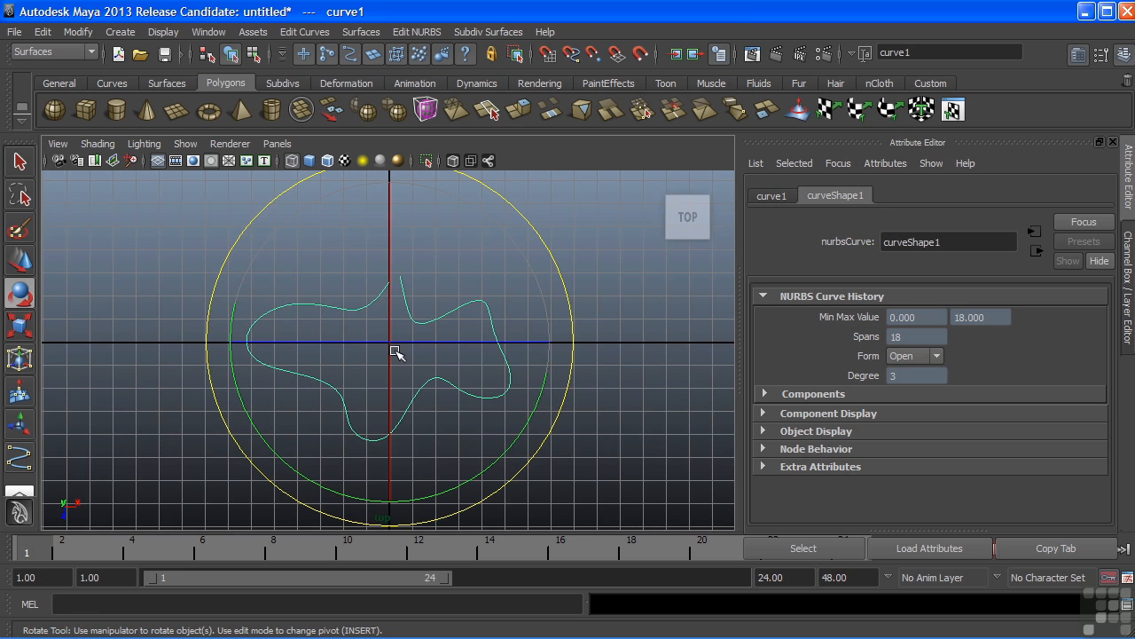
right_click(353, 306)
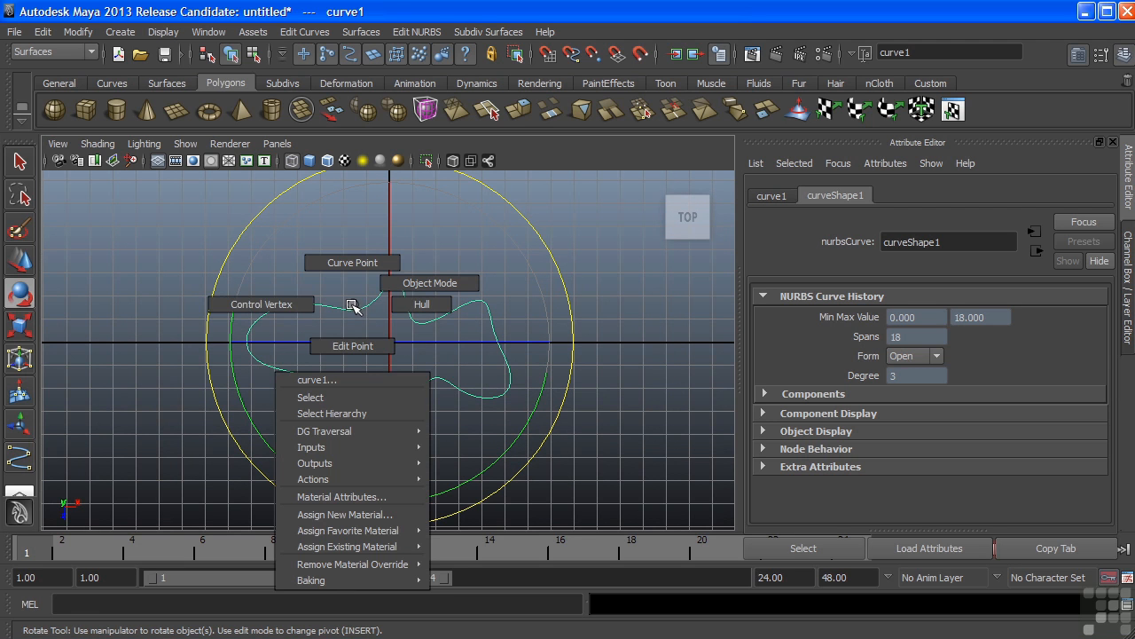
left_click(270, 306)
key("w")
left_click(367, 317)
left_click_drag(368, 317, 383, 277)
left_click(391, 282)
left_click(242, 347)
left_click_drag(242, 347, 323, 413)
left_click(349, 390)
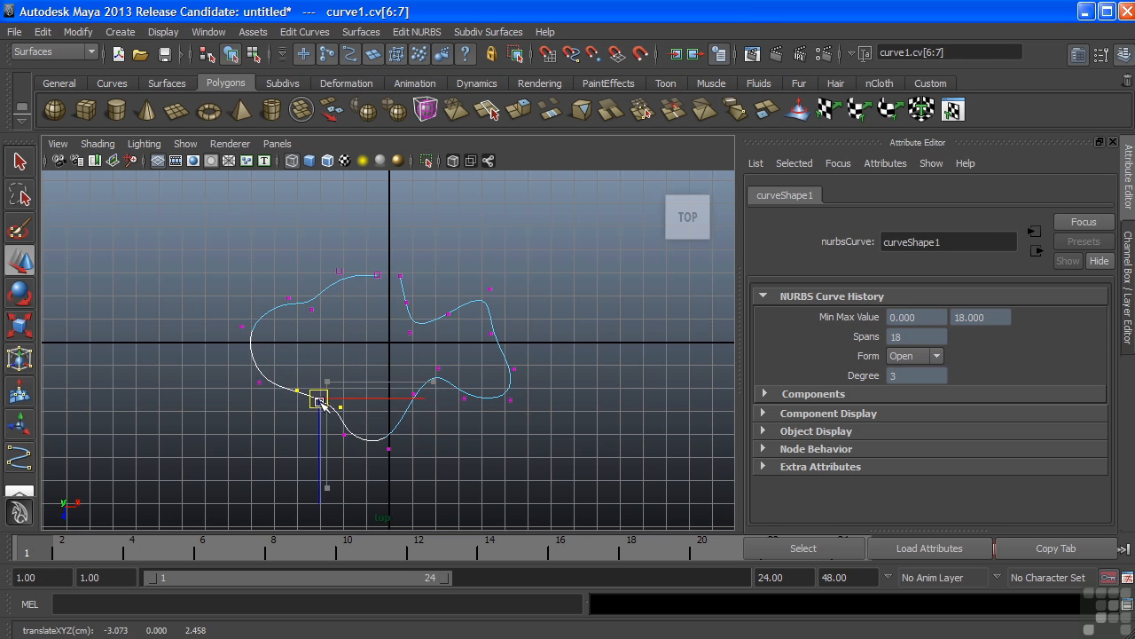
left_click(406, 303)
left_click_drag(406, 306, 388, 272)
- Move the control vertices on the curve's right side to shape two rounded lobes with a valley between them
left_click(490, 289)
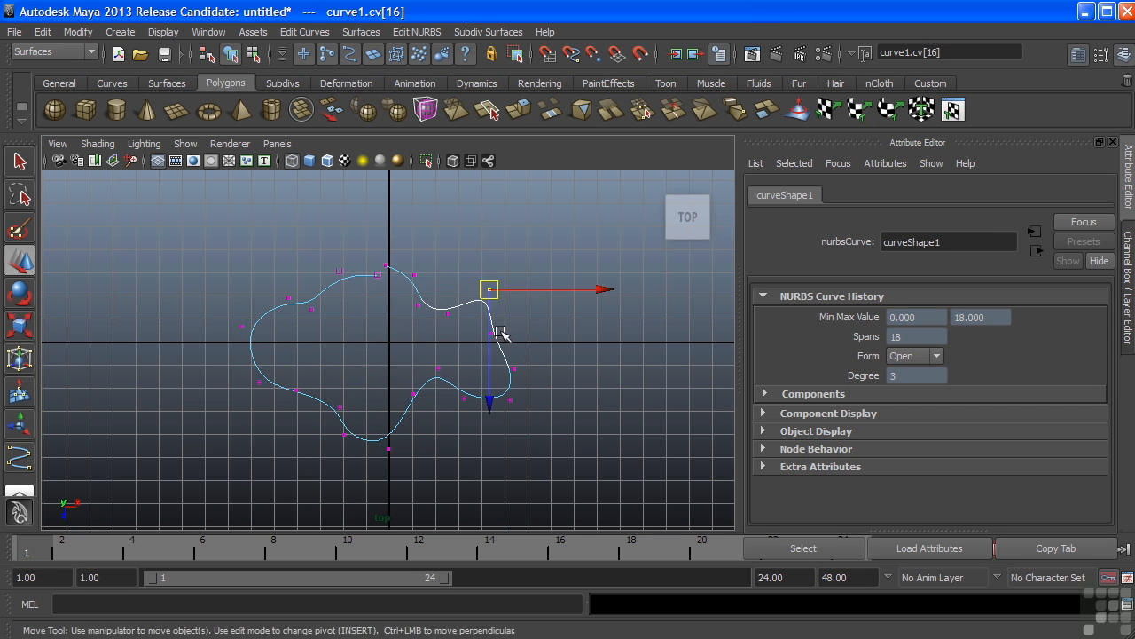
left_click(492, 334)
left_click_drag(492, 333, 527, 348)
left_click_drag(404, 358, 477, 412)
left_click_drag(442, 382, 430, 405)
left_click(513, 368)
left_click_drag(506, 365, 448, 353)
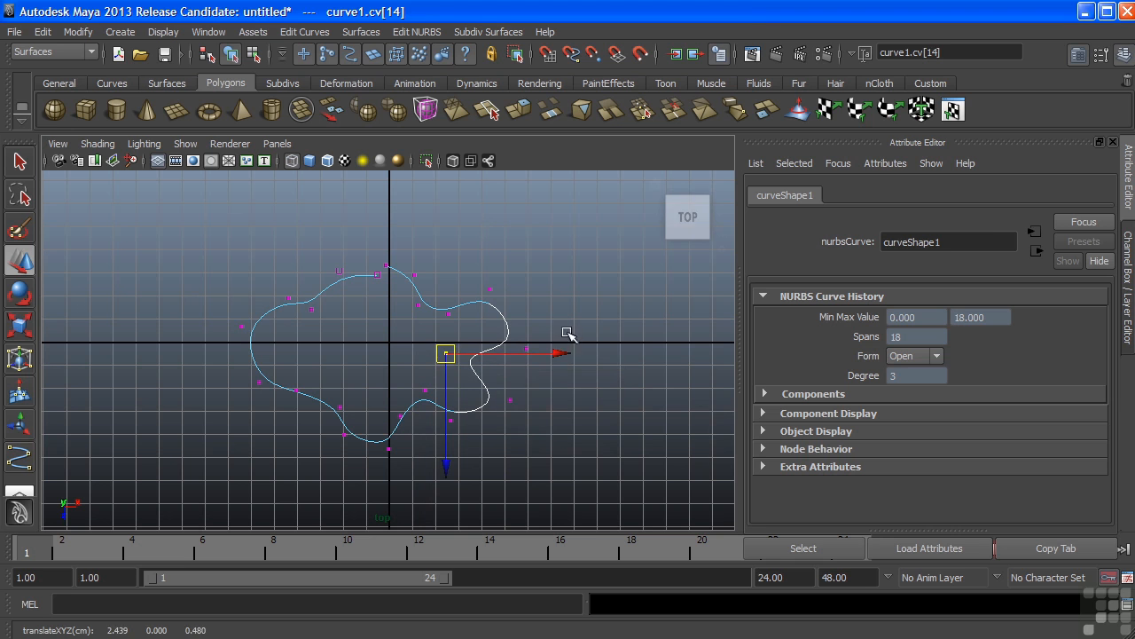
left_click(525, 348)
left_click_drag(525, 348, 517, 334)
mouse_move(495, 383)
left_mouse_down()
mouse_move(528, 417)
mouse_move(504, 393)
left_mouse_up()
left_click(514, 404)
key("ctrl+z")
- Adjust the control vertices of the lower and left lobes to deepen the valleys, and return the curve to object mode
left_click_drag(407, 388, 439, 416)
left_click_drag(232, 377, 263, 415)
left_click_drag(233, 300, 239, 340)
left_click_drag(308, 304, 331, 334)
key("F8")
right_click_drag(411, 275, 463, 255)
middle_click_drag(386, 267, 383, 261, "alt")
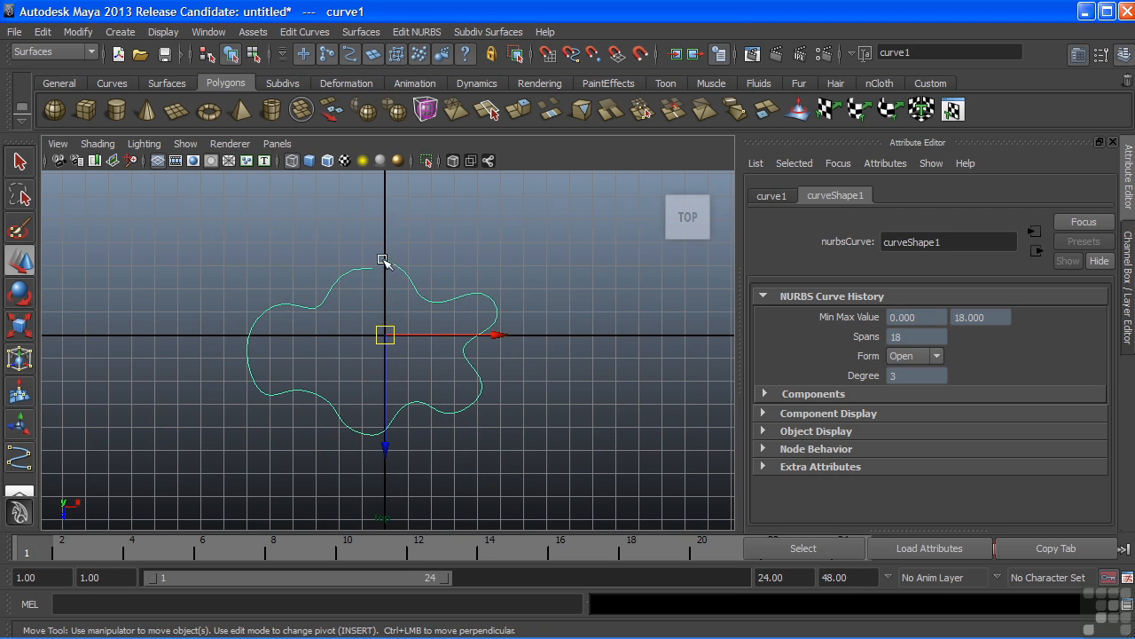
- Close the curve with Open/Close Curves, using the Blend shape and a blend bias of 0.5
left_click(318, 36)
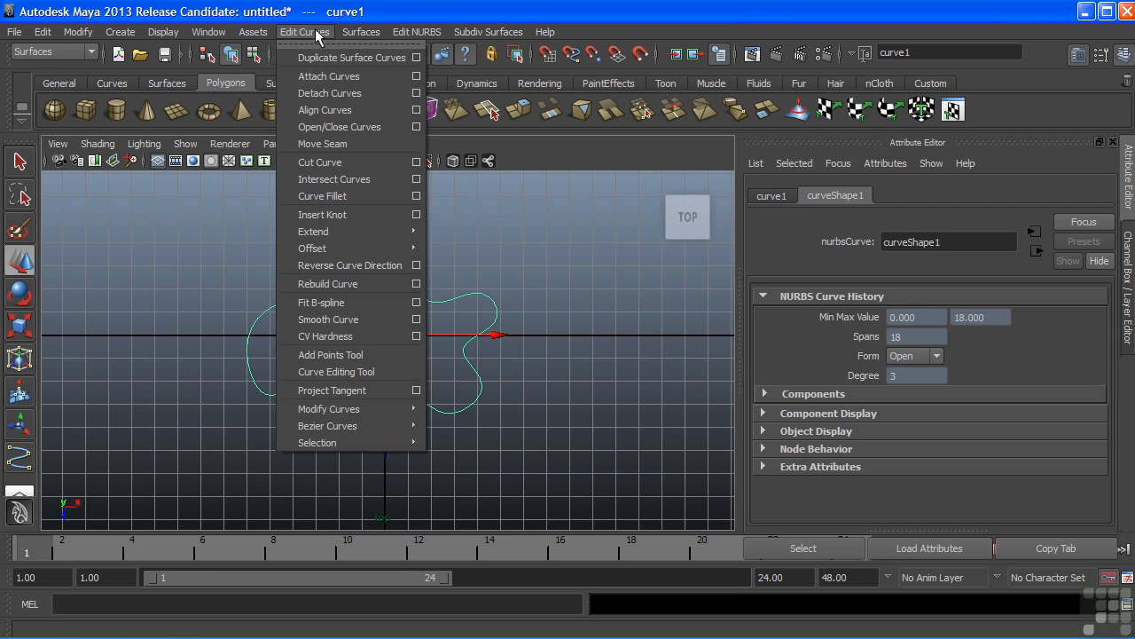
left_click(416, 126)
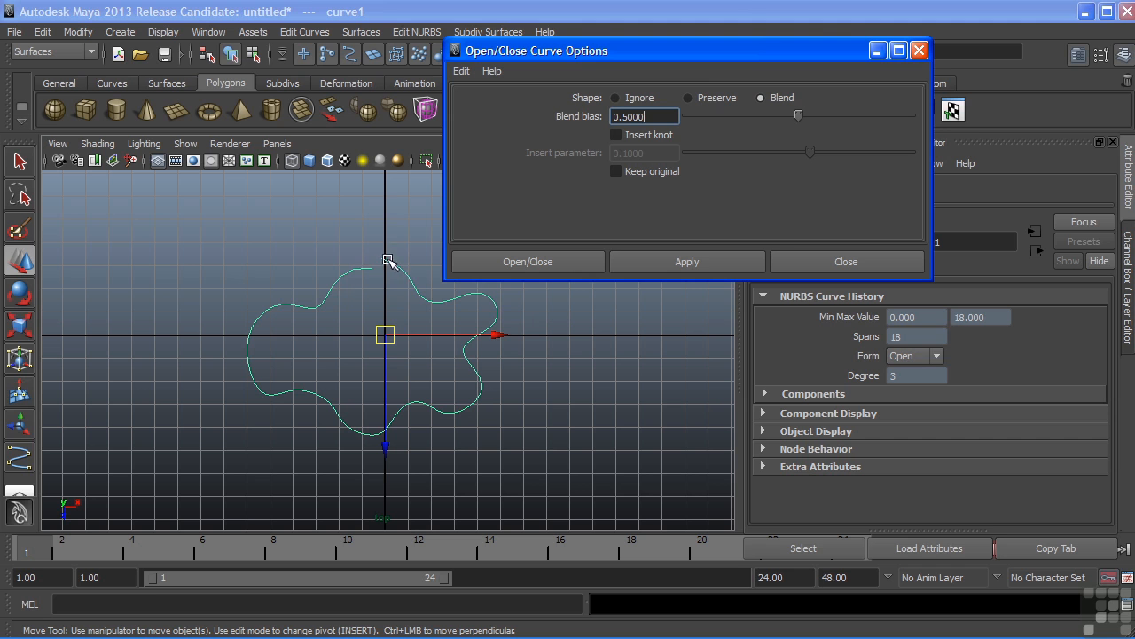
left_click(532, 257)
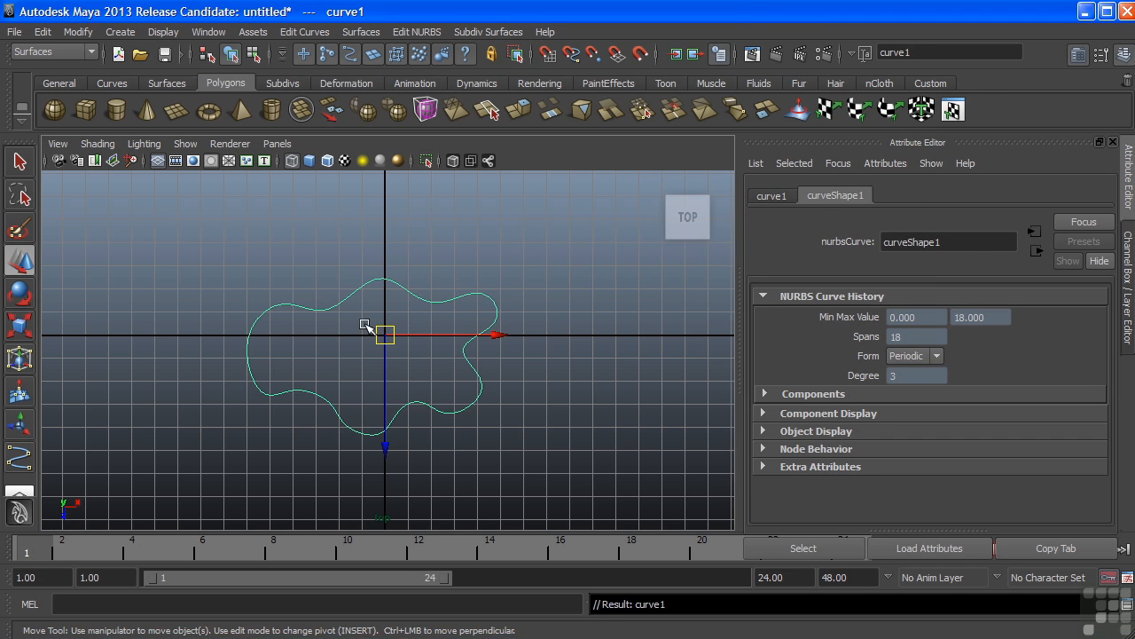
- Move the control vertices around the seam outward to enlarge the closed curve's top lobe, and return to object mode
key("F8")
left_click_drag(358, 253, 427, 318)
left_click_drag(393, 274, 361, 268)
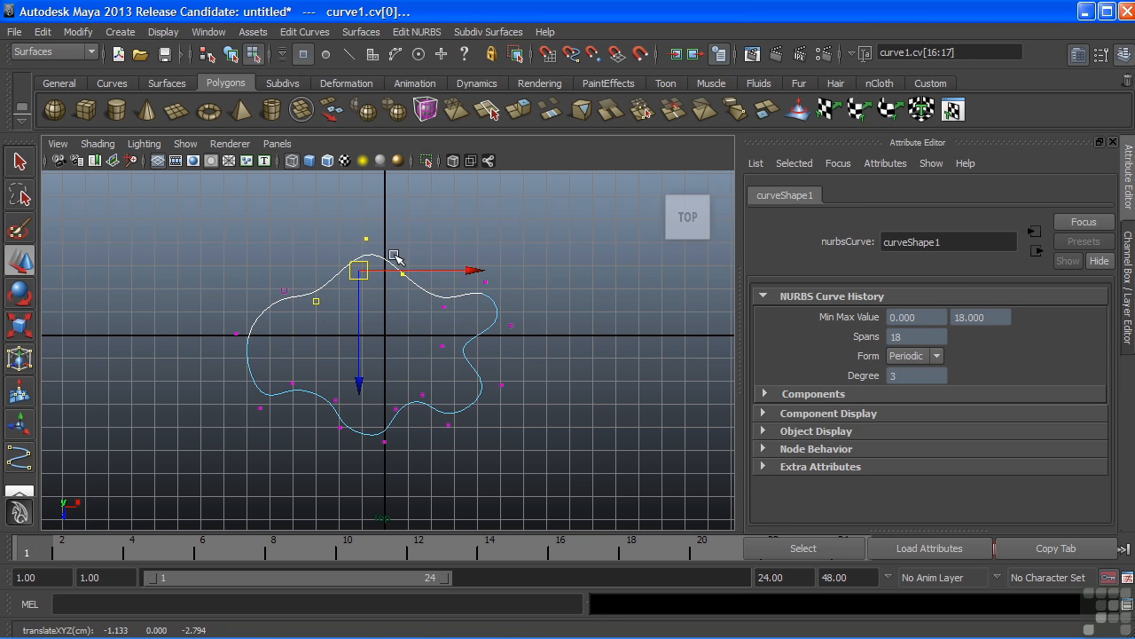
key("F8")
middle_click_drag(375, 307, 434, 304, "alt")
- Duplicate the closed curve and move the copy straight down to Translate Y -2, snapped to the grid in the front view
key("space")
key("space")
left_click_drag(481, 337, 511, 320, "alt")
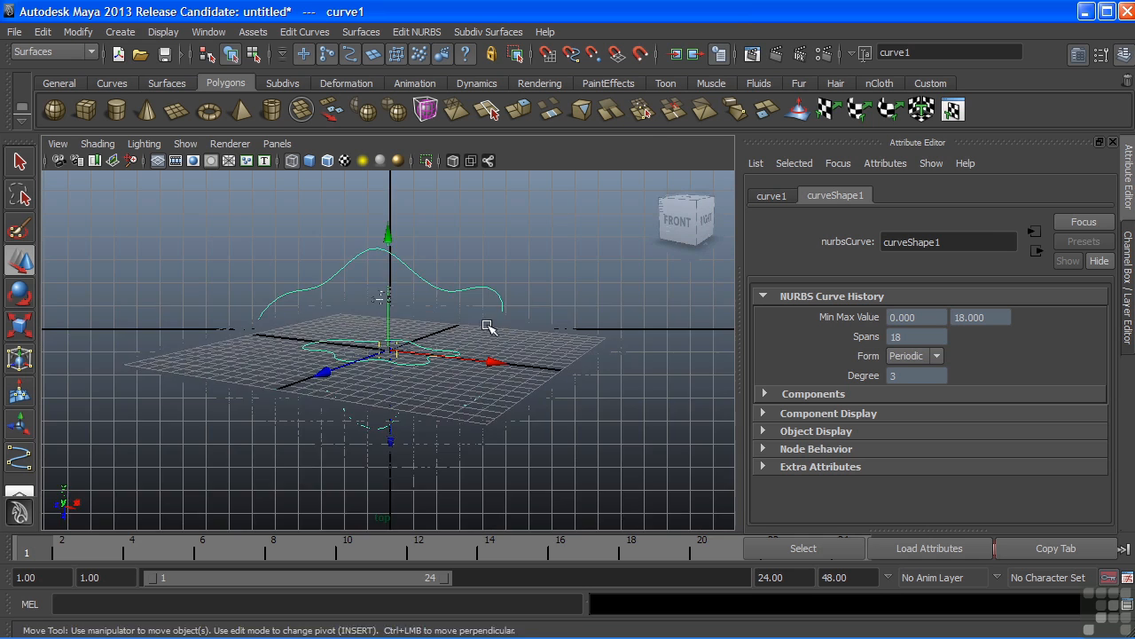
middle_click_drag(489, 324, 523, 308, "alt")
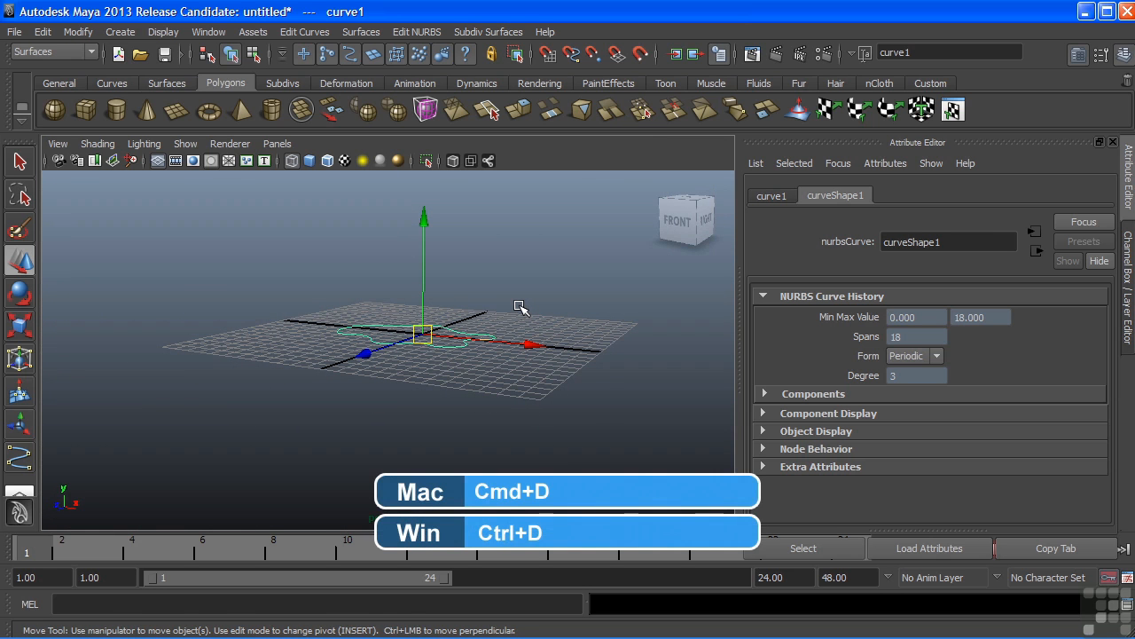
key("ctrl+d")
left_click_drag(423, 220, 423, 255)
key("space")
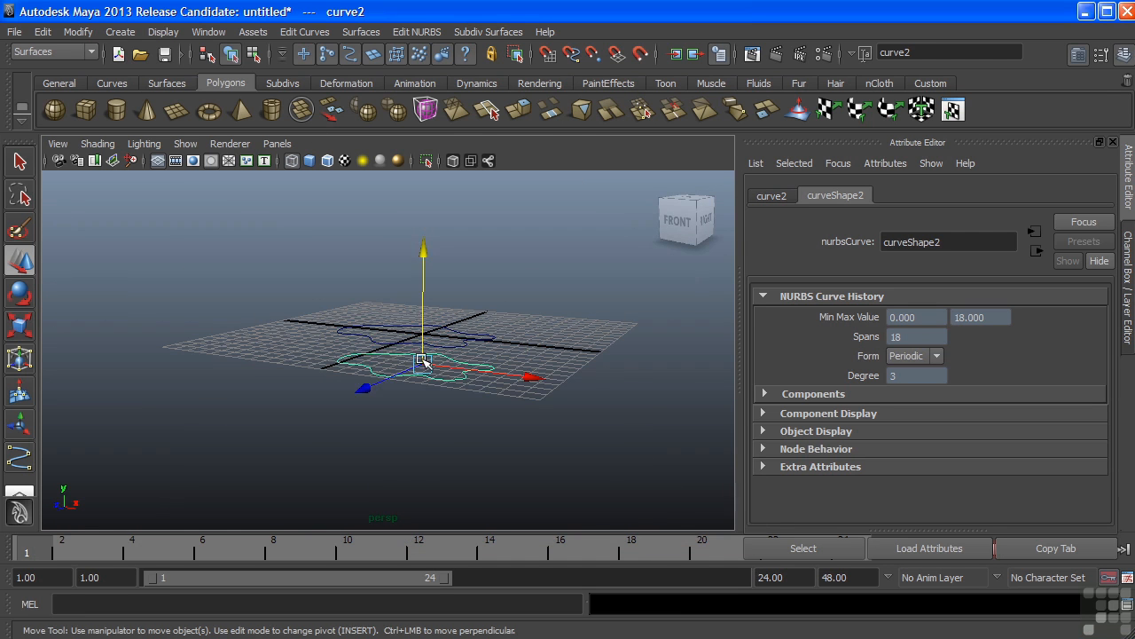
key("space")
middle_click_drag(438, 337, 444, 301, "alt")
key("x")
left_click_drag(393, 242, 382, 345)
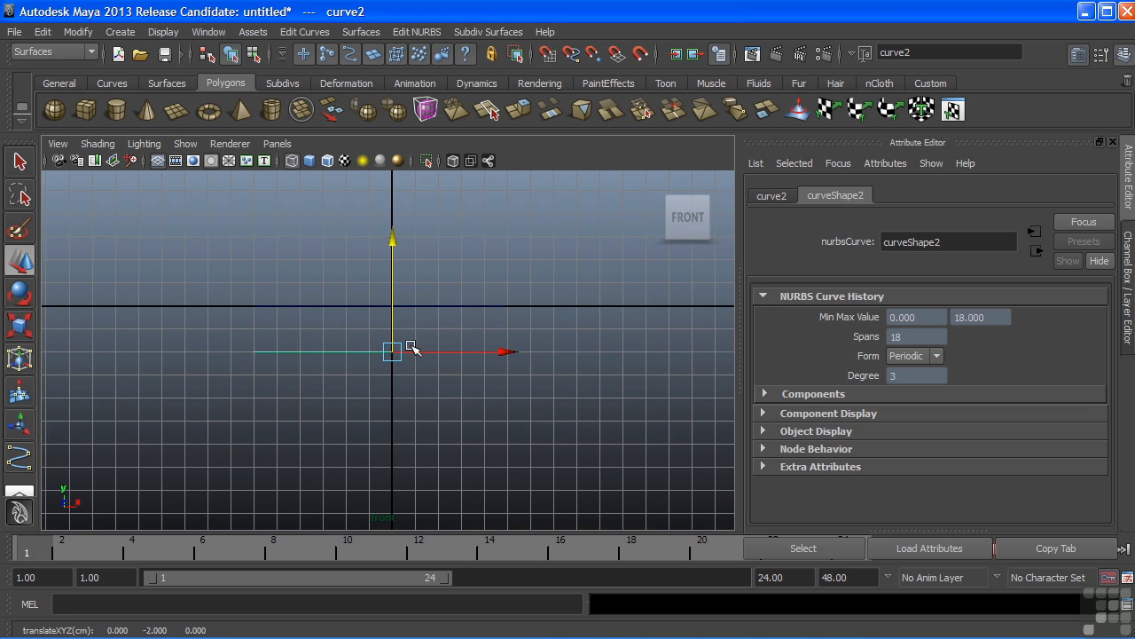
key("minus")
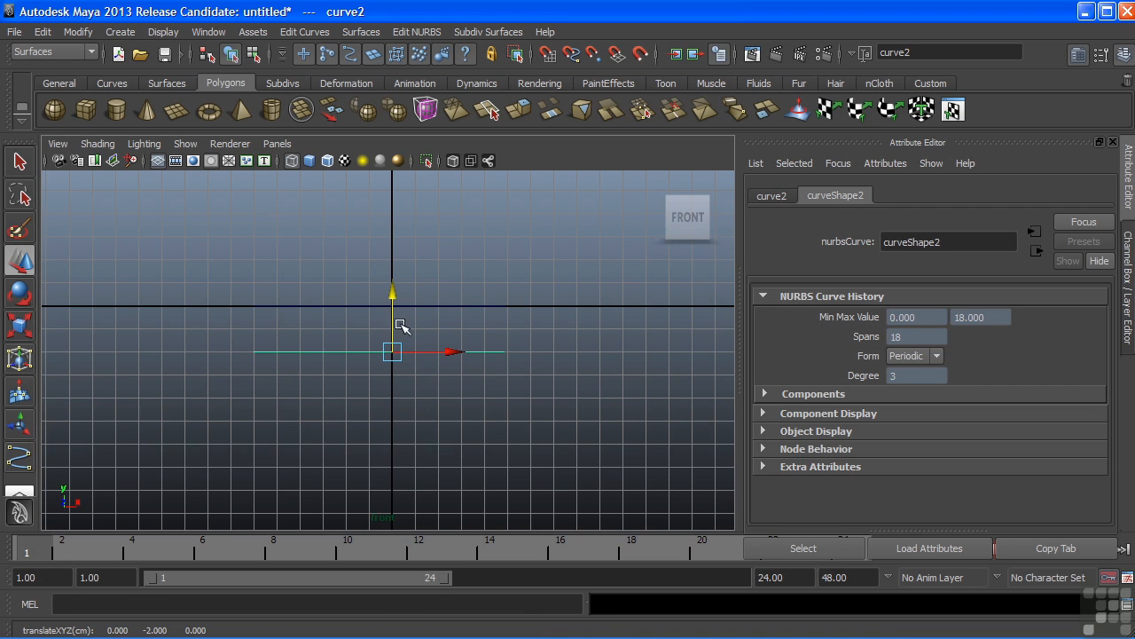
middle_click_drag(425, 316, 407, 344, "alt")
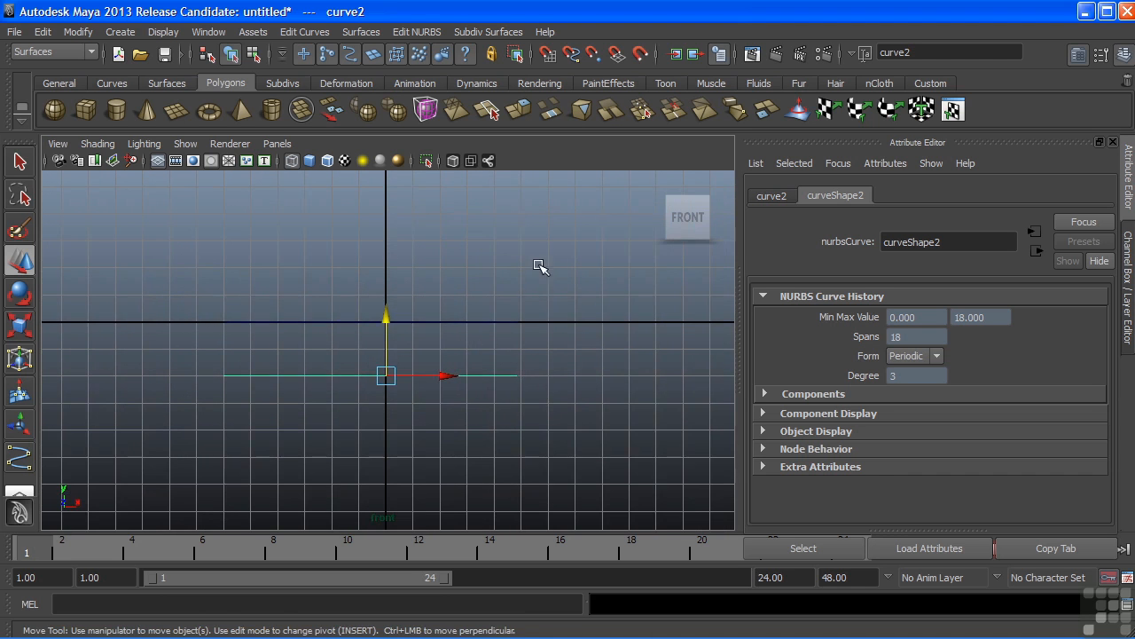
- Scale the duplicated curve down uniformly, setting Scale X, Y and Z to 0.5
key("space")
left_click_drag(591, 248, 550, 255, "alt")
key("r")
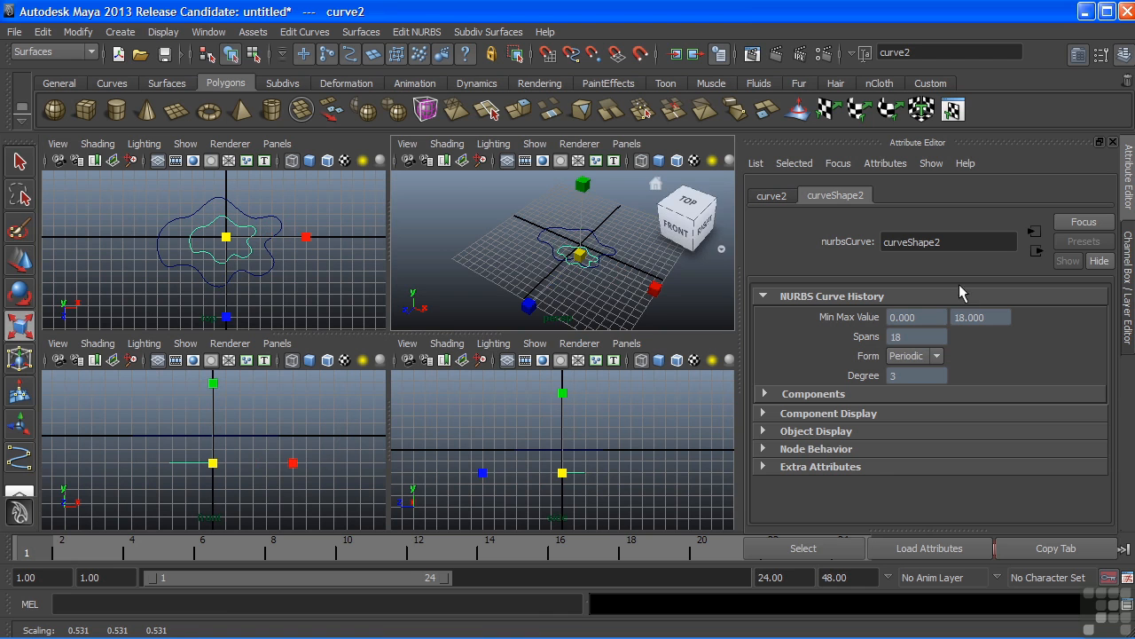
left_click(1129, 274)
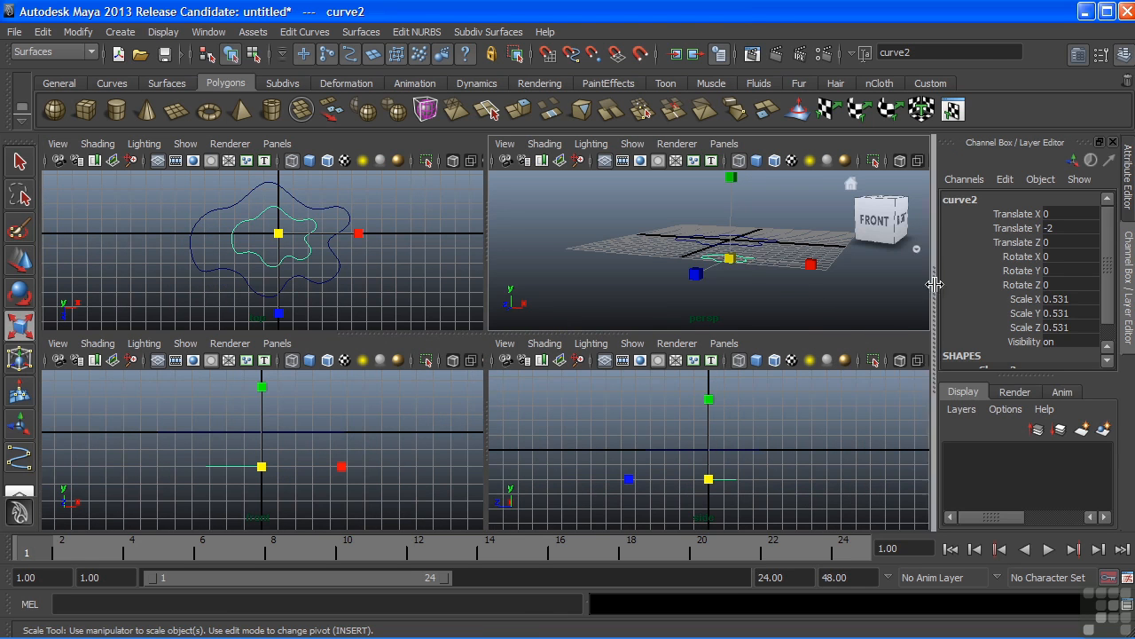
left_click_drag(1052, 304, 1069, 330)
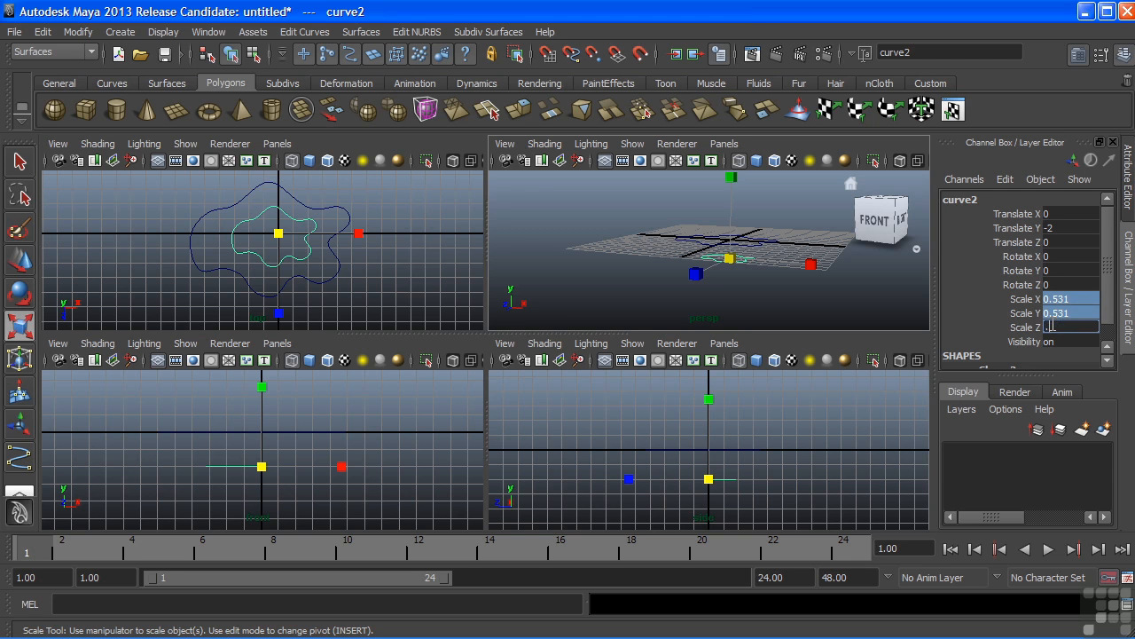
type(".5")
key("Return")
- Duplicate the original full-size curve and move the copy down to Translate Y -3
left_click_drag(762, 265, 727, 239, "alt")
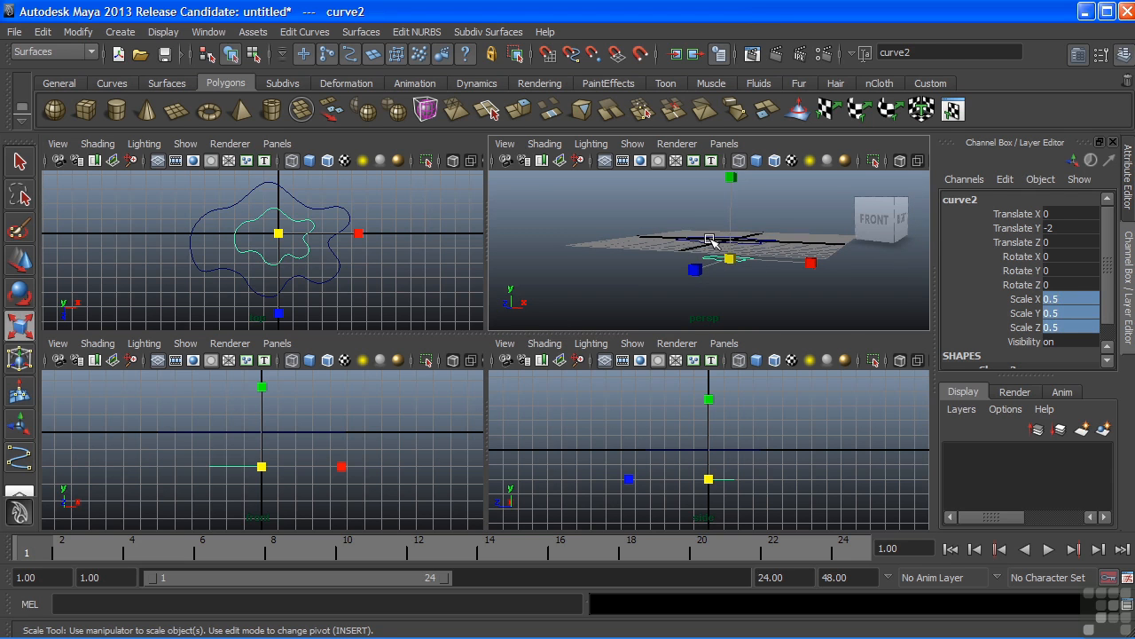
left_click(710, 241)
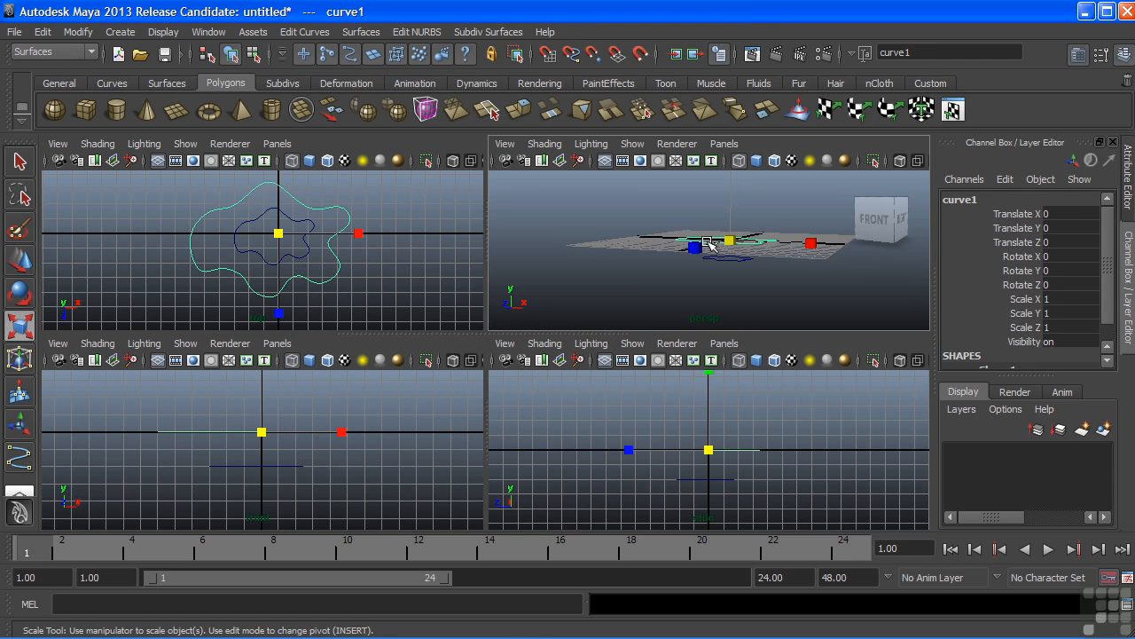
key("ctrl+d")
key("w")
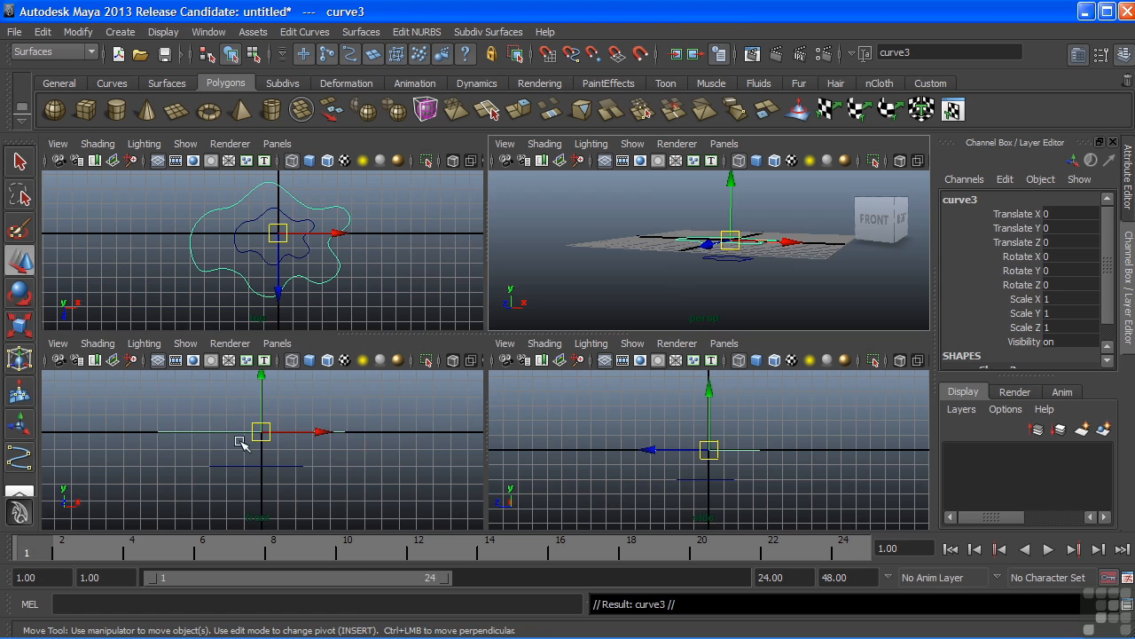
left_click_drag(263, 385, 271, 483)
middle_click_drag(337, 455, 291, 418, "alt")
- Duplicate the lowest curve and move the new copy down to Translate Y -5, snapped to the grid
key("space")
left_click_drag(709, 271, 651, 345, "alt")
right_click_drag(651, 345, 665, 359, "alt")
left_click_drag(665, 359, 590, 322, "alt")
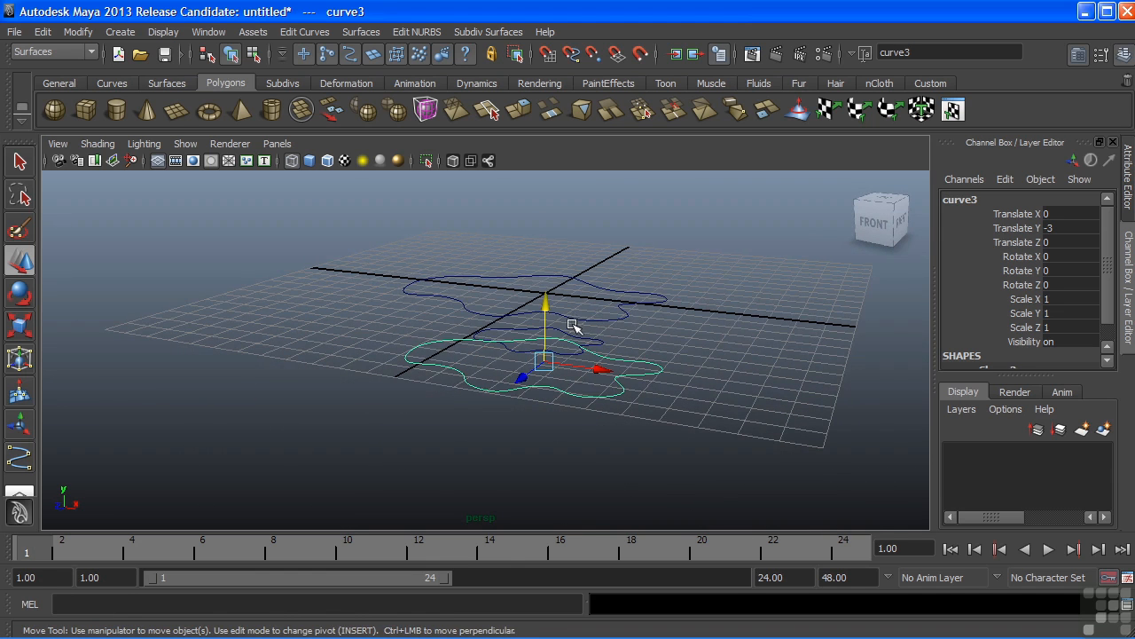
key("ctrl+d")
key("space")
key("space")
key("x")
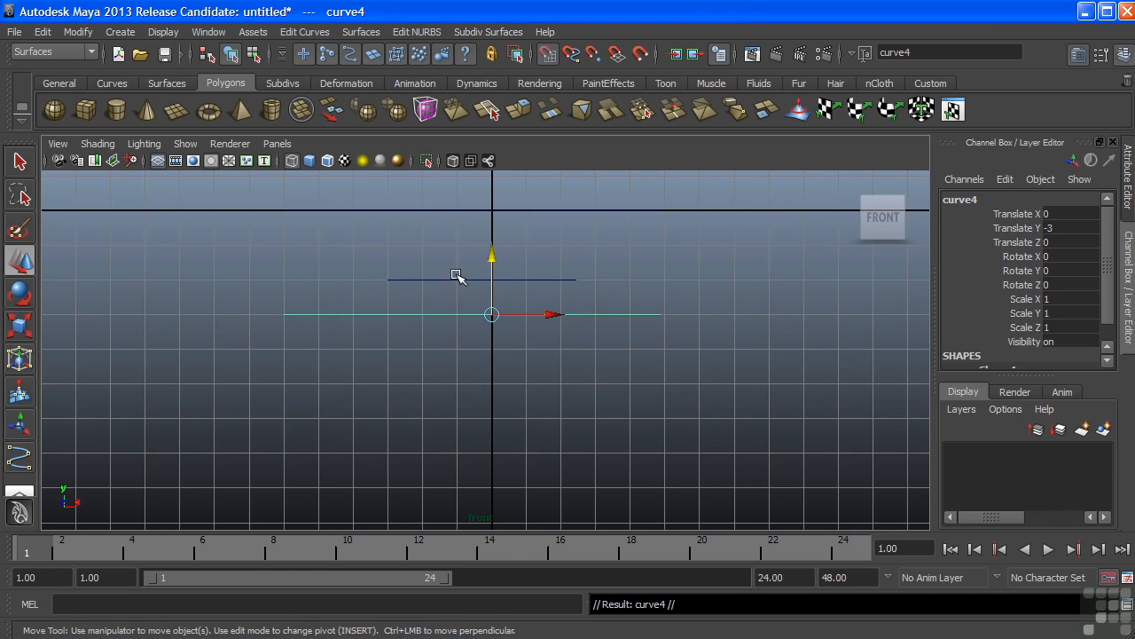
left_click_drag(491, 258, 508, 395)
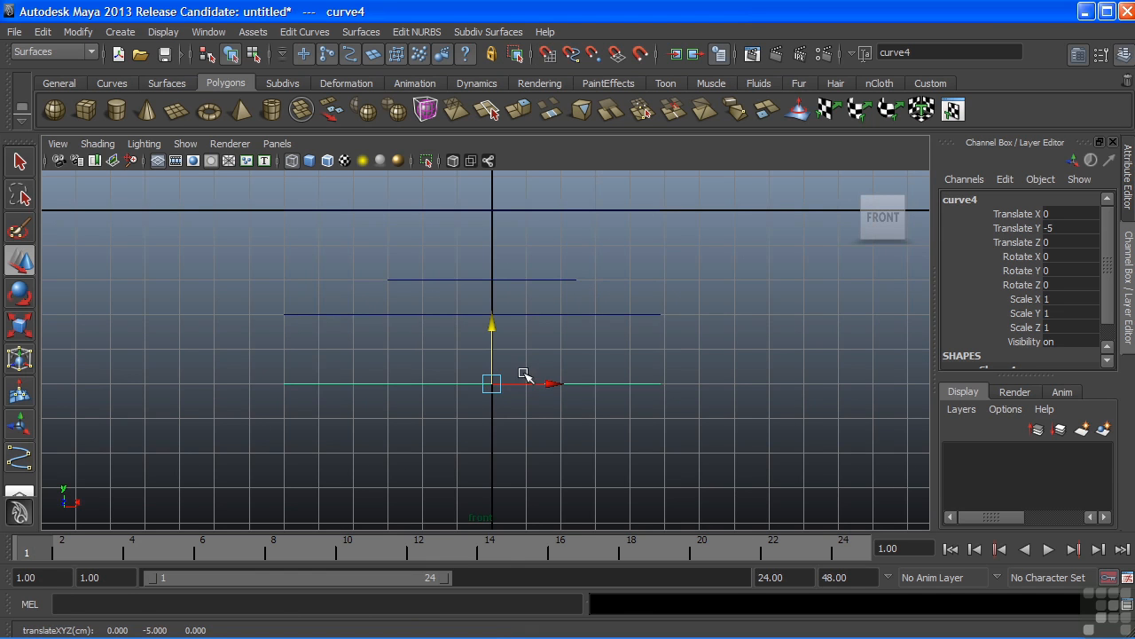
- Scale the bottom curve up uniformly to about 1.244
middle_click_drag(531, 359, 513, 343, "alt")
right_click_drag(527, 349, 301, 338, "alt")
middle_click_drag(434, 307, 448, 345, "alt")
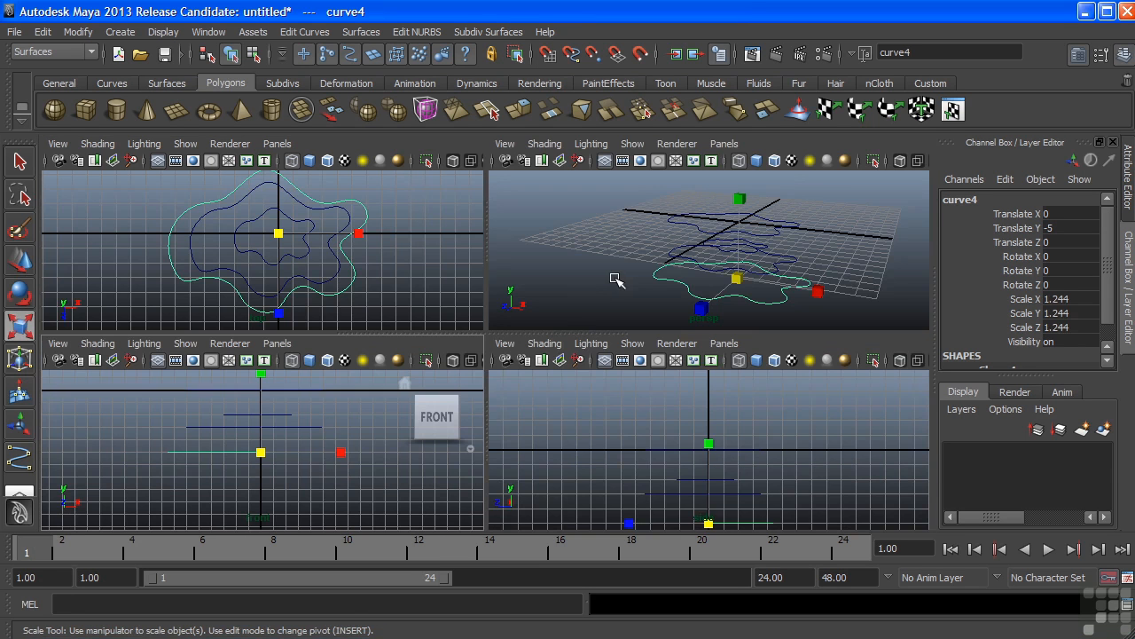
key("space")
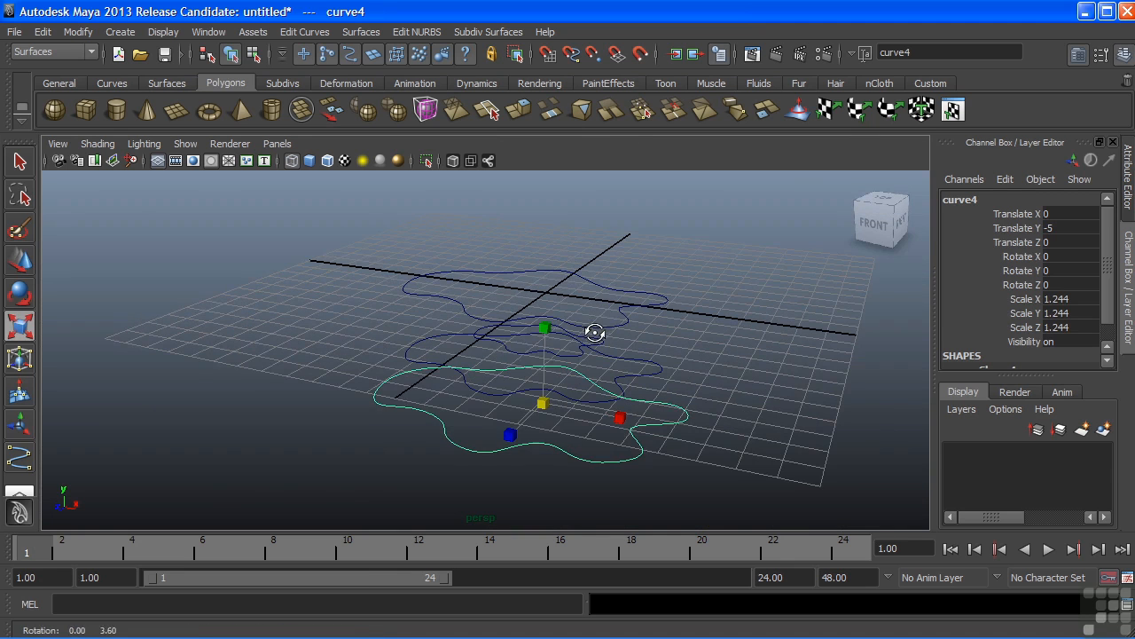
- In the top view, move the bottom curve's two upper-left valley control vertices outward to round off that side
key("F8")
middle_click_drag(552, 326, 536, 296, "alt")
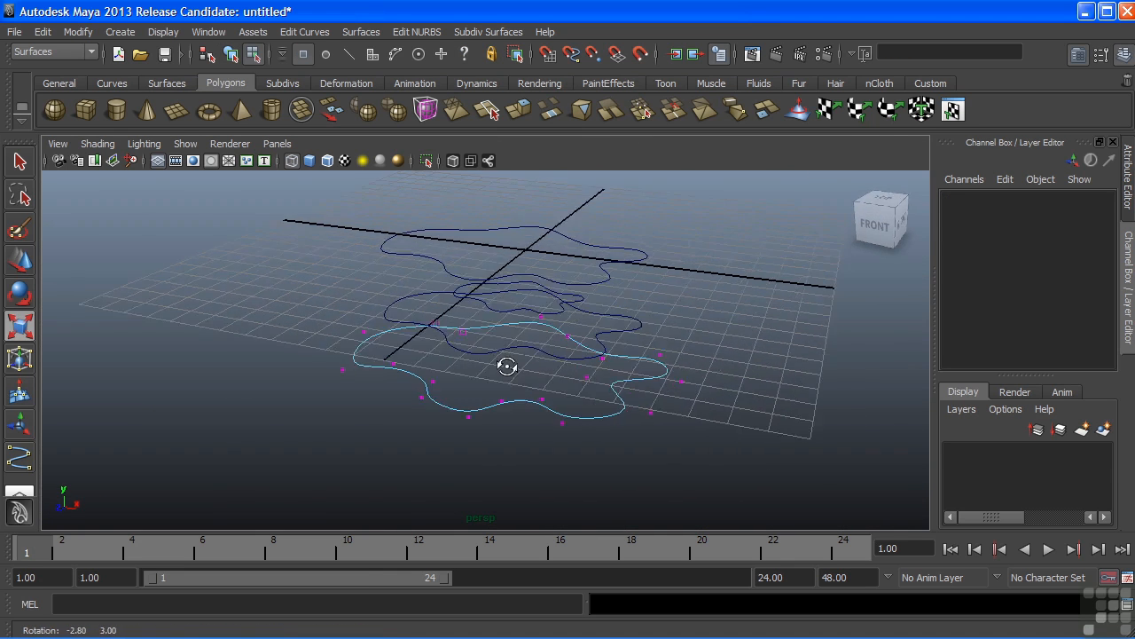
left_click_drag(502, 361, 540, 385, "alt")
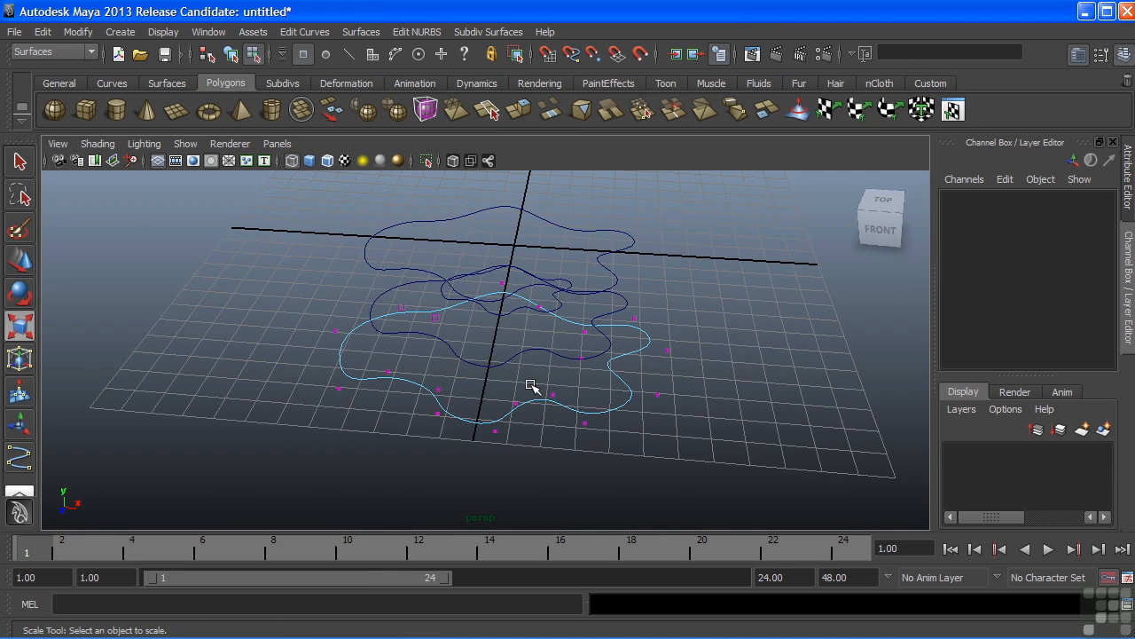
key("space")
key("space")
right_click_drag(626, 421, 497, 406, "alt")
middle_click_drag(424, 287, 407, 306, "alt")
left_click(406, 295)
key("w")
left_click_drag(406, 296, 396, 252)
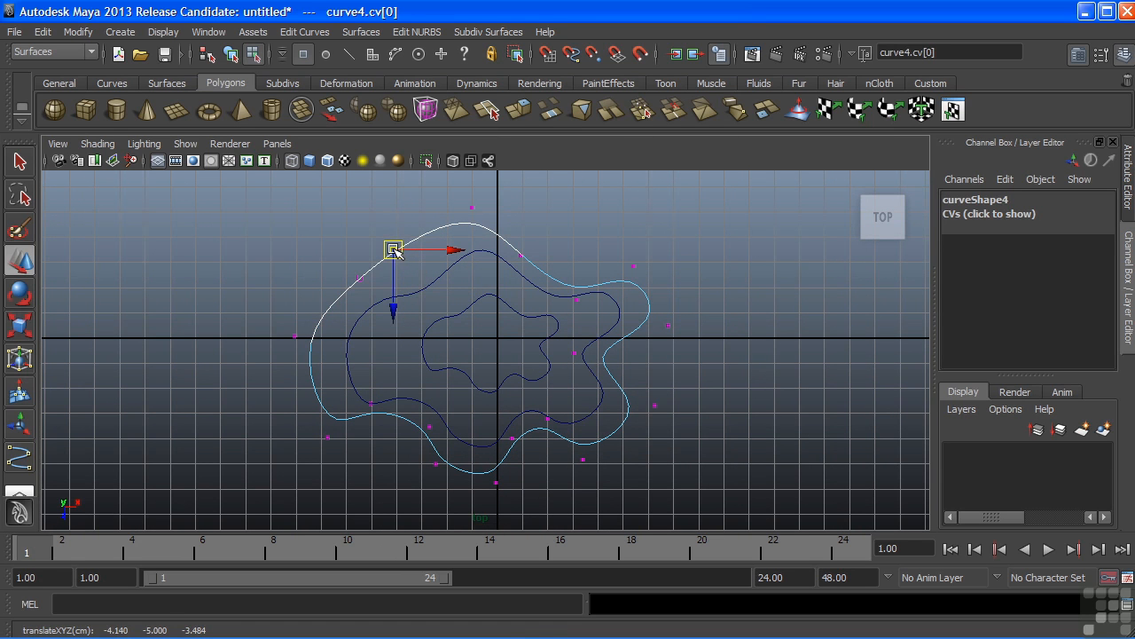
key("Left")
key("Left")
key("Right")
key("Right")
key("Right")
left_click_drag(361, 277, 325, 273)
- Move the bottom curve's lower-left valley control vertices outward and adjust the vertex at its lowest tip
key("Right")
key("Right")
key("Right")
left_click_drag(380, 402, 413, 458)
key("Right")
key("Right")
key("Right")
mouse_move(497, 484)
left_mouse_down()
mouse_move(490, 467)
mouse_move(496, 493)
left_mouse_up()
- Pull the bottom curve's lower-right valley control vertices outward to fill in the dent
key("Right")
left_click_drag(531, 438, 527, 462)
key("Right")
left_click_drag(547, 419, 612, 445)
key("Right")
key("Left")
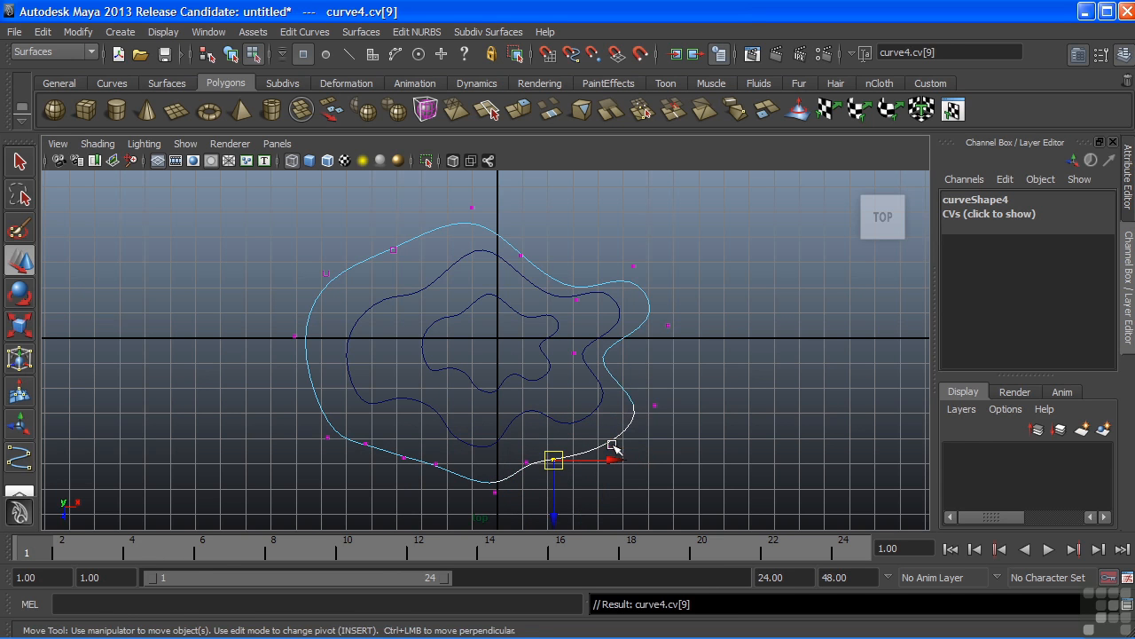
- Step through the control vertices along the bottom curve's lower edge and reposition them into one smooth, rounded arc
key("Left")
left_click_drag(528, 462, 352, 453)
key("Left")
key("Left")
key("Left")
key("Left")
key("Right")
key("Right")
key("Right")
key("Right")
key("Right")
key("Right")
key("Right")
key("Right")
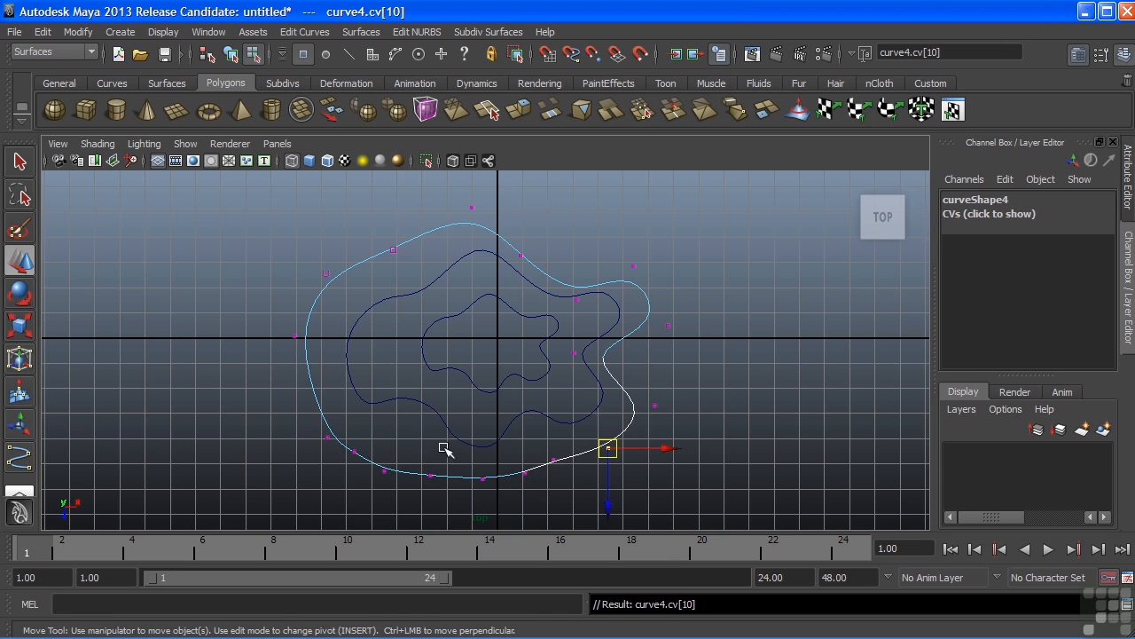
- Pull the bottom curve's right valley control vertex outward and nudge the vertex at its upper-right lobe to smooth that side
left_click_drag(572, 351, 657, 363)
key("Right")
key("Left")
key("Right")
key("Right")
left_click_drag(635, 267, 643, 260)
- Reposition the control vertices along the bottom curve's upper edge into a smooth, rounded arc and return to object mode
key("Right")
left_click_drag(592, 303, 594, 240)
key("Right")
left_click_drag(521, 256, 532, 228)
key("Right")
left_click_drag(473, 209, 447, 222)
key("Right")
left_click_drag(399, 253, 378, 241)
key("F8")
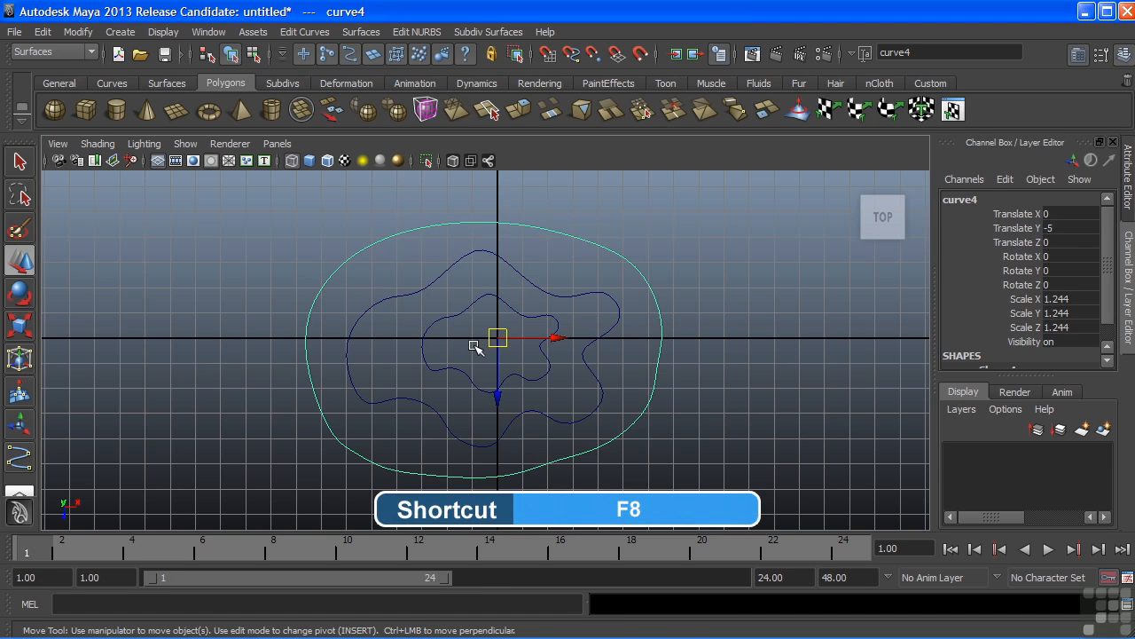
- Narrow the rounded bottom curve to a Scale X of 1.134 and return to the perspective view
key("r")
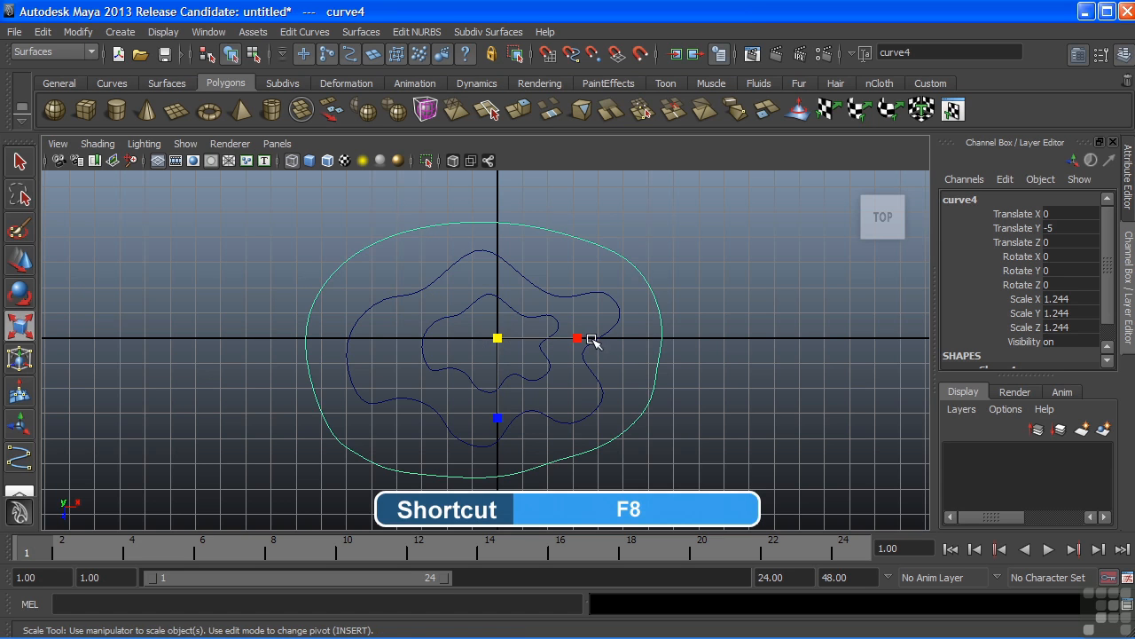
left_click_drag(580, 339, 572, 342)
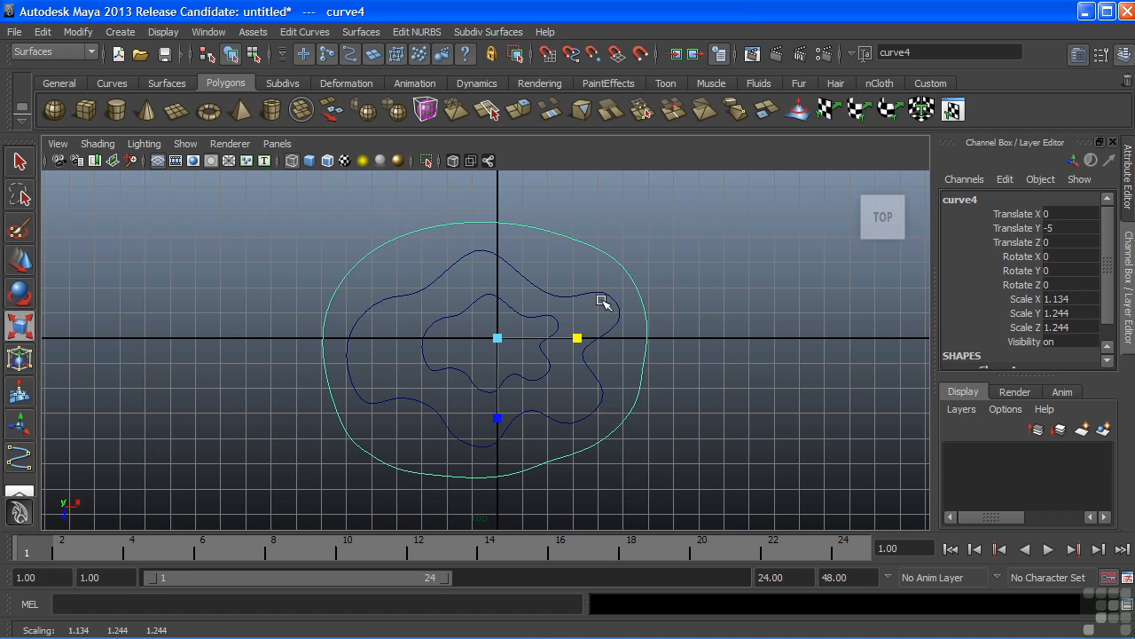
key("space")
key("space")
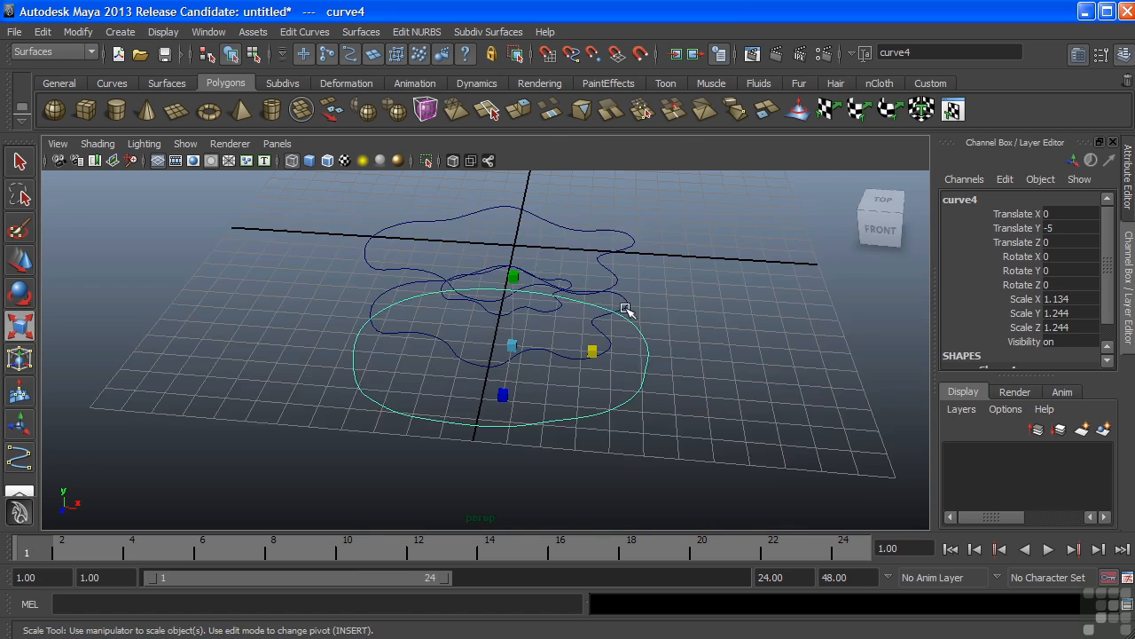
- Shrink the wavy curve just above the bottom one to scale 0.906, with Scale X narrowed to 0.757
left_click(620, 318)
left_click_drag(514, 321, 458, 343)
left_click_drag(594, 309, 522, 304)
left_click_drag(522, 304, 561, 421, "alt")
- Duplicate the rounded bottom curve, move the copy down to Y -7 and enlarge it to scale X 1.363, Y and Z 1.496
left_click(560, 400)
key("ctrl+d")
key("w")
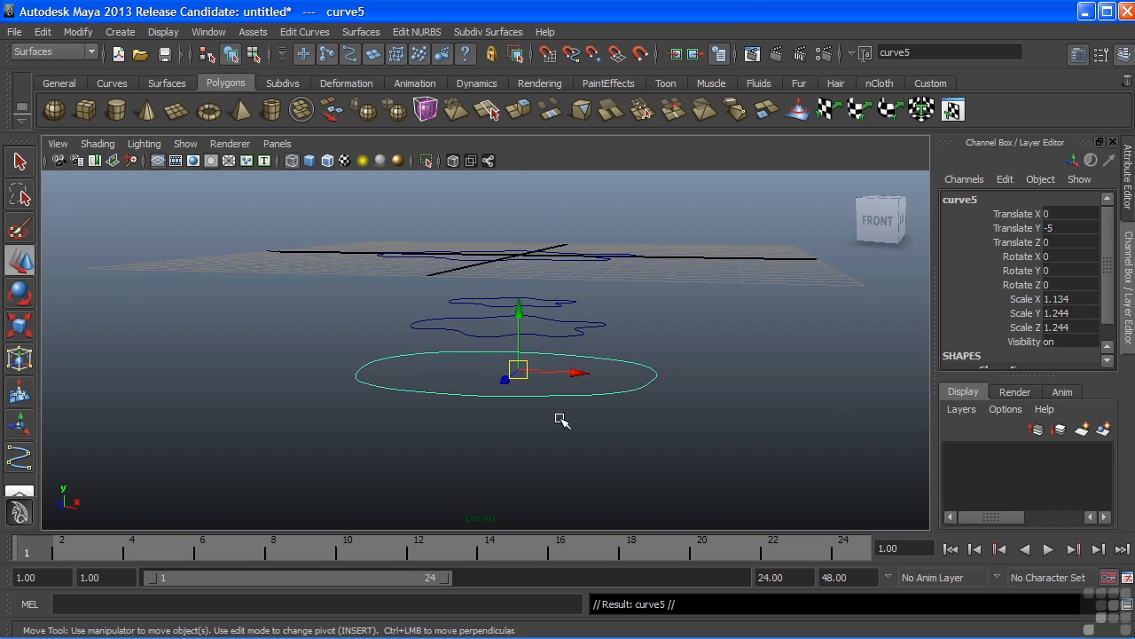
left_click_drag(518, 336, 513, 415)
key("r")
- Duplicate the widest curve, shrink the copy to scale X 0.997, Y and Z 1.094, and snap it down to Y -9
key("ctrl+d")
key("w")
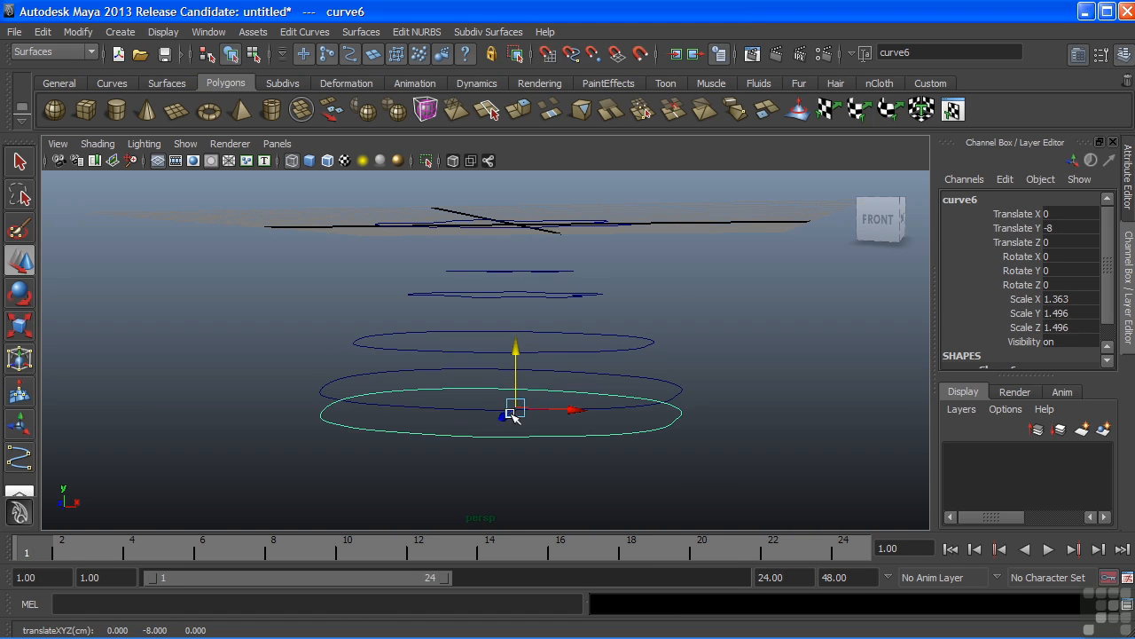
key("space")
key("space")
middle_click_drag(557, 405, 564, 370, "alt")
key("r")
left_click_drag(490, 391, 464, 393)
right_click_drag(463, 393, 376, 394, "alt")
left_click_drag(490, 383, 466, 382)
key("w")
key("x")
left_click_drag(489, 324, 485, 403)
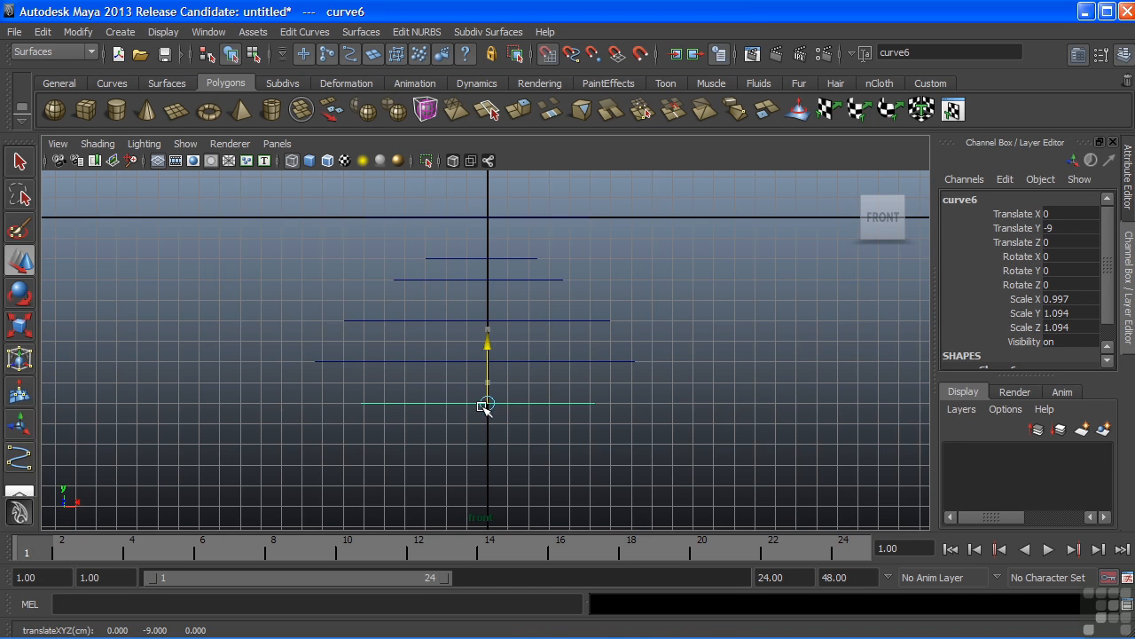
- Duplicate the lowest curve, move the copy to Y -10 and shrink it to scale X 0.143, Y and Z 0.157
mouse_move(507, 374)
middle_mouse_down("alt")
mouse_move(502, 365)
mouse_move(509, 372)
middle_mouse_up("alt")
key("ctrl+d")
left_click_drag(475, 308, 342, 403)
key("r")
left_click_drag(609, 304, 561, 365, "alt")
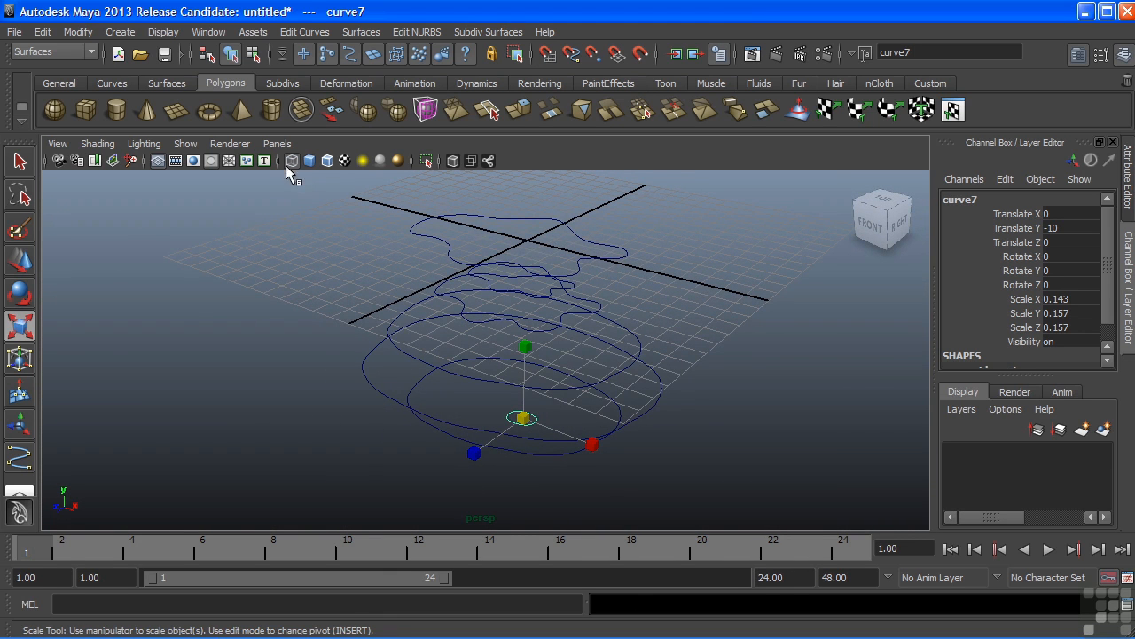
- Hide the grid in the perspective view and examine the stack of curves from several angles
left_click(158, 161)
middle_click_drag(261, 271, 278, 272, "alt")
left_click_drag(279, 272, 322, 362, "alt")
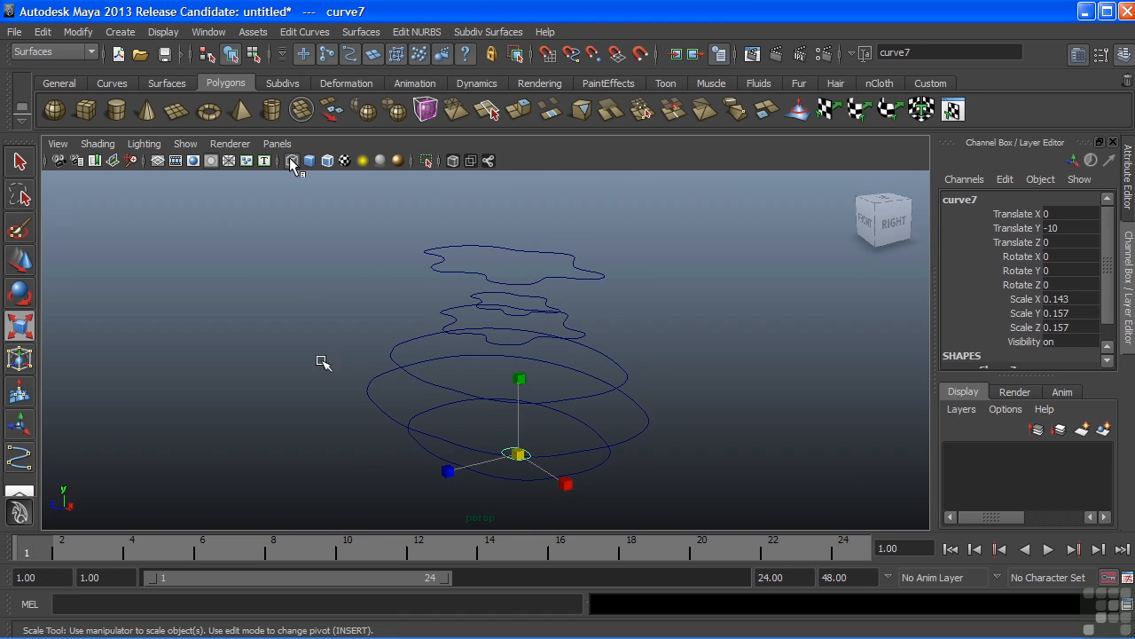
left_click_drag(586, 379, 657, 277, "alt")
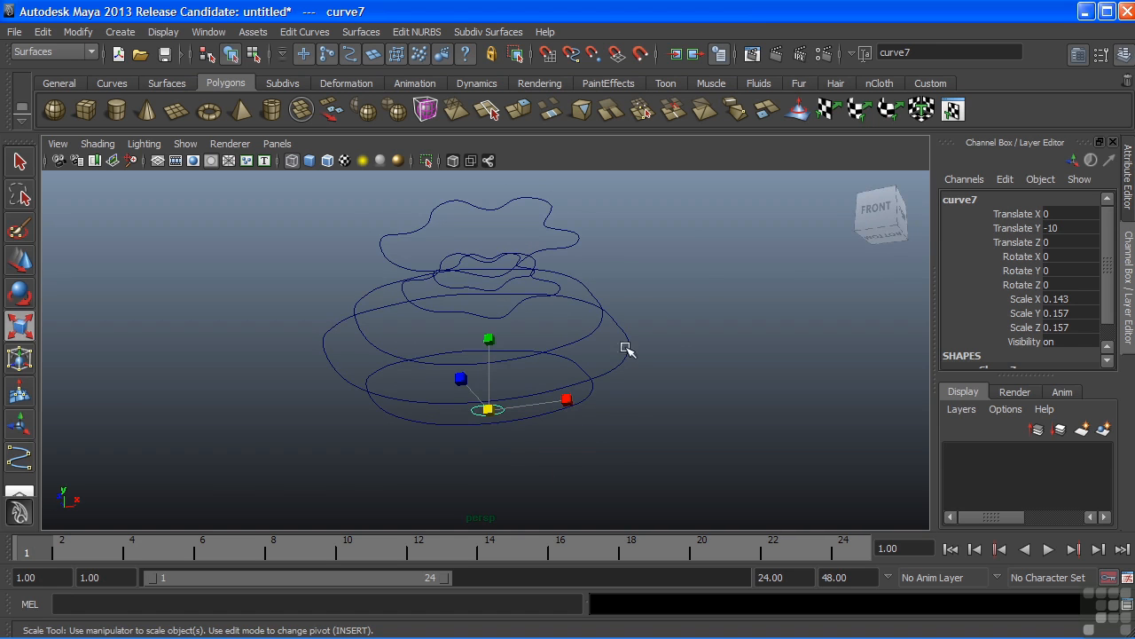
left_click_drag(626, 348, 547, 377, "alt")
scroll(538, 364, "down", 1)
middle_click_drag(539, 353, 541, 409, "alt")
left_click_drag(540, 409, 583, 413, "alt")
middle_click_drag(583, 413, 581, 379, "alt")
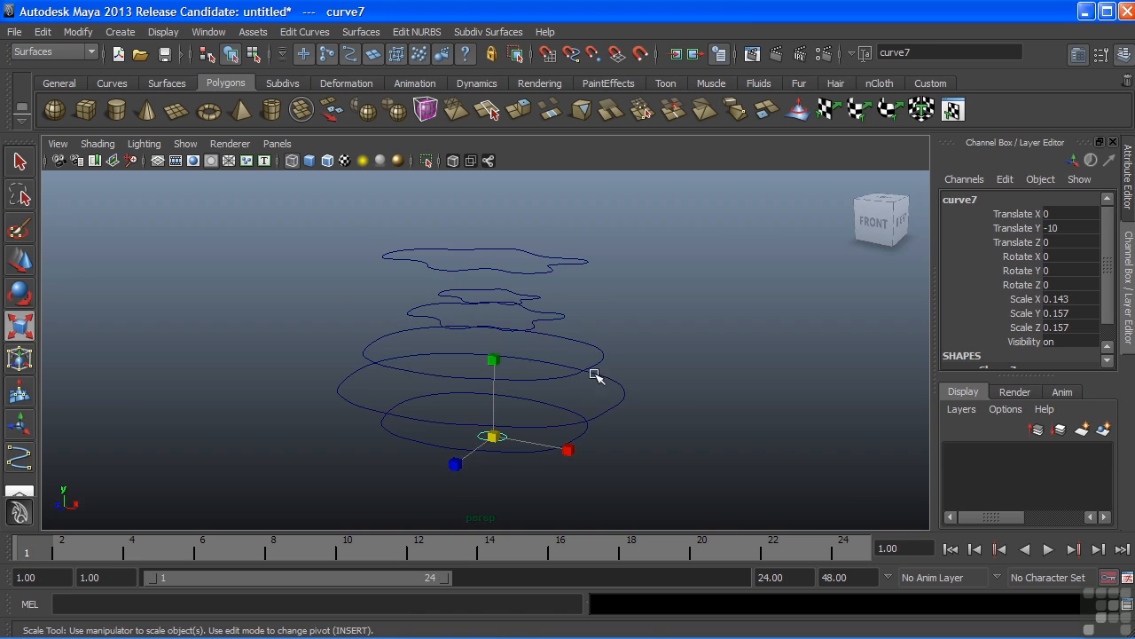
left_click_drag(483, 293, 523, 312, "alt")
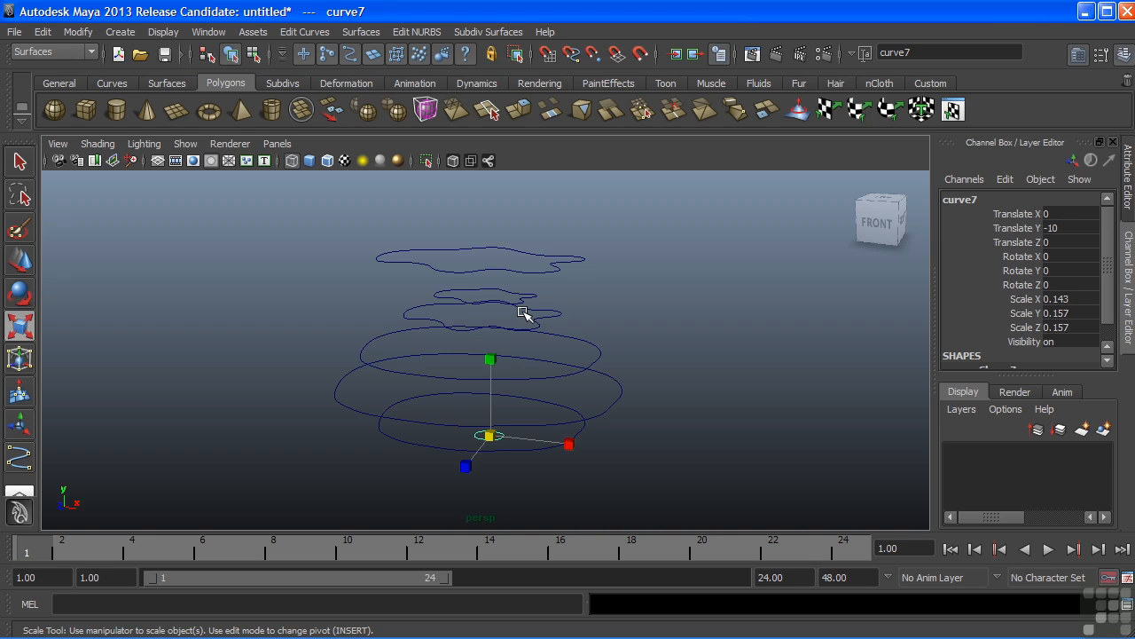
left_click(550, 264)
left_click(512, 298, "shift")
left_click(499, 369, "shift")
left_click(535, 314, "shift")
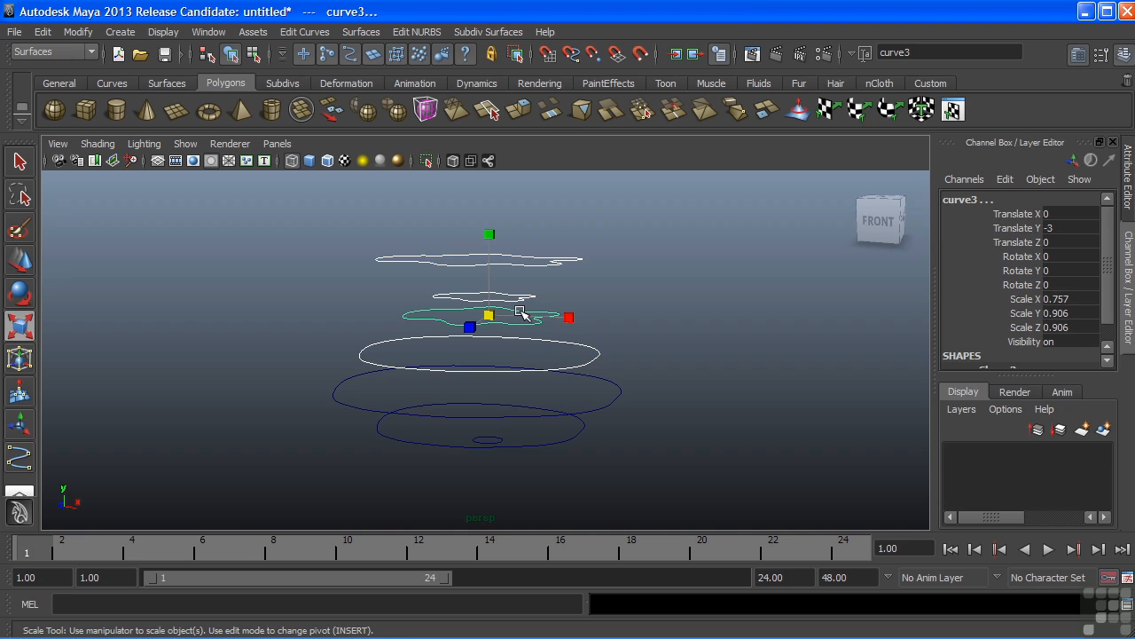
left_click_drag(521, 313, 567, 314, "alt")
left_click(654, 327)
- Select all seven curves one by one in order from the top of the stack down to the smallest bottom curve
left_click(512, 258)
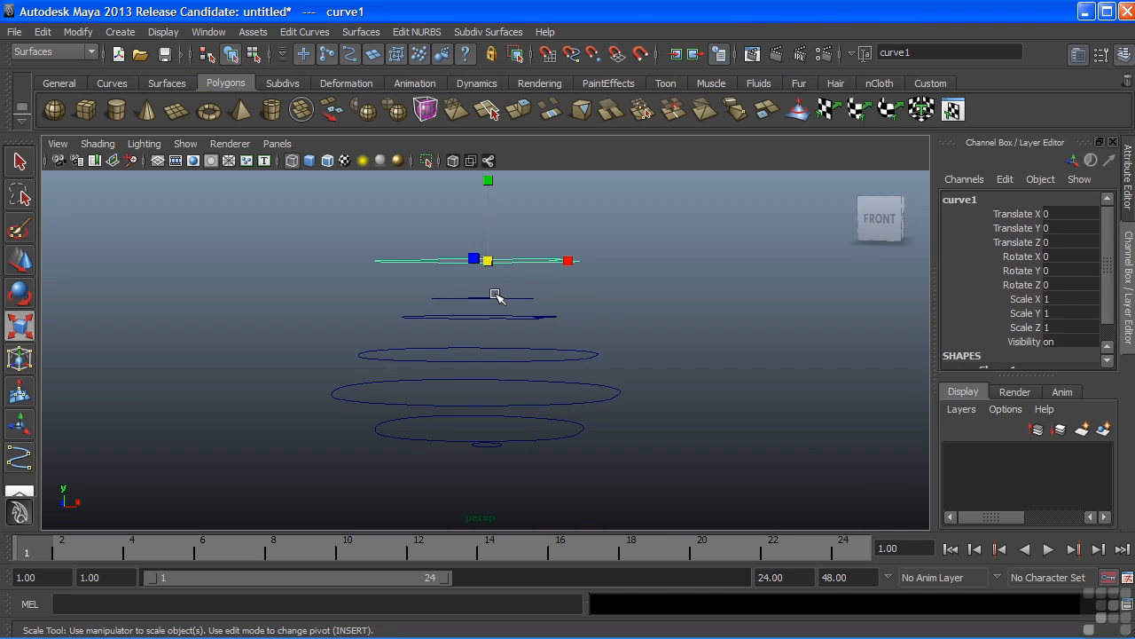
left_click(495, 296)
left_click(494, 316)
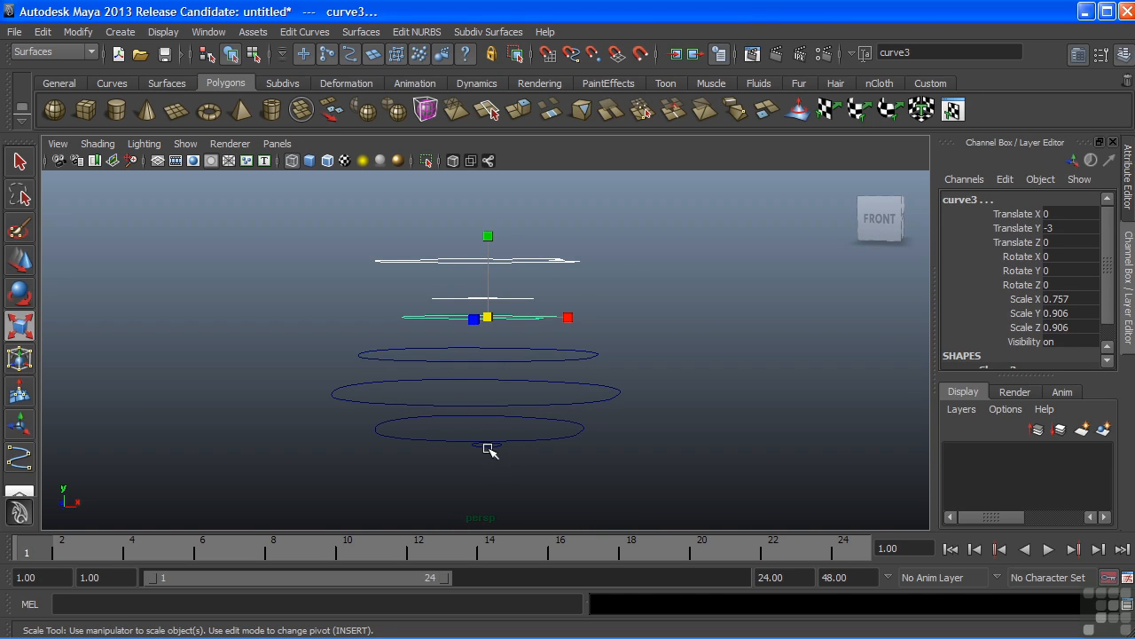
left_click(480, 347)
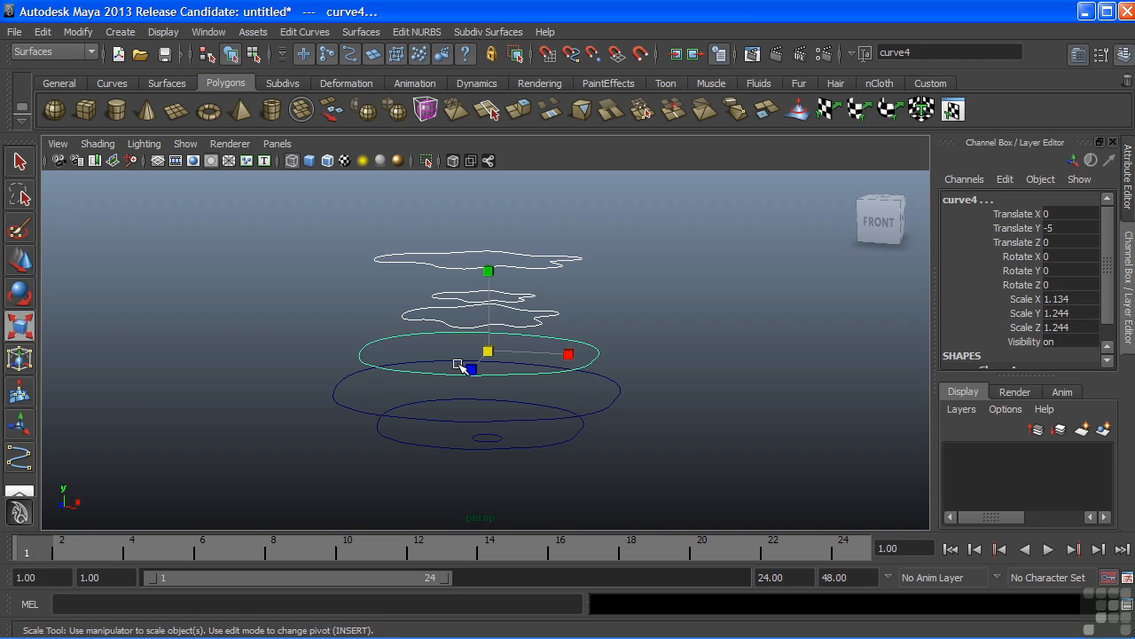
left_click_drag(485, 352, 501, 360, "alt")
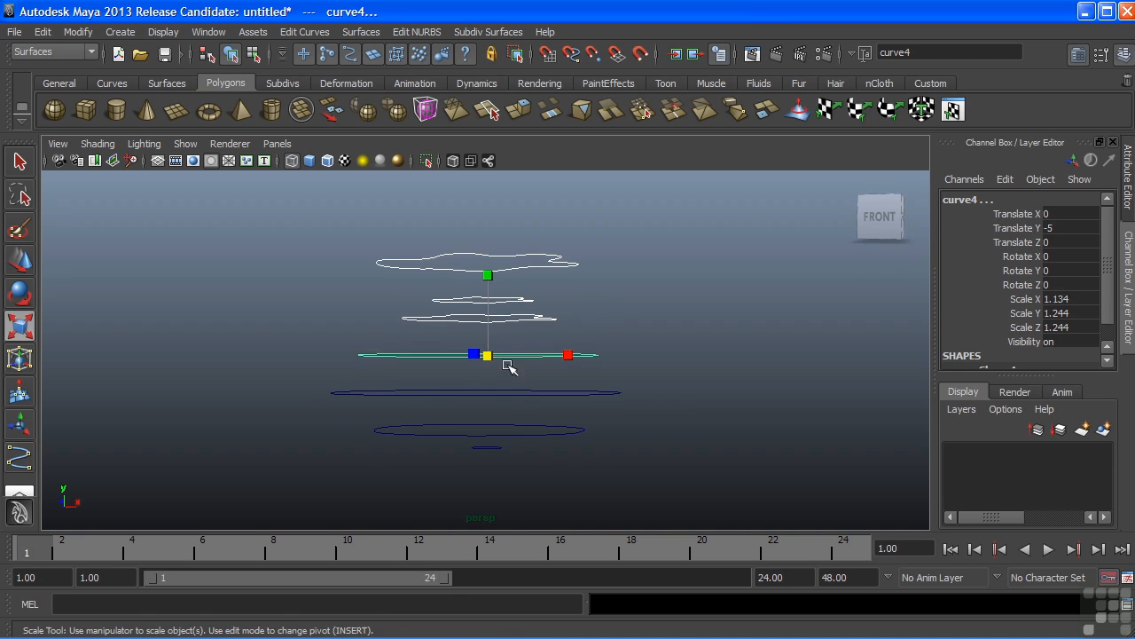
left_click(512, 391)
left_click_drag(578, 340, 558, 314, "alt")
left_click(525, 441)
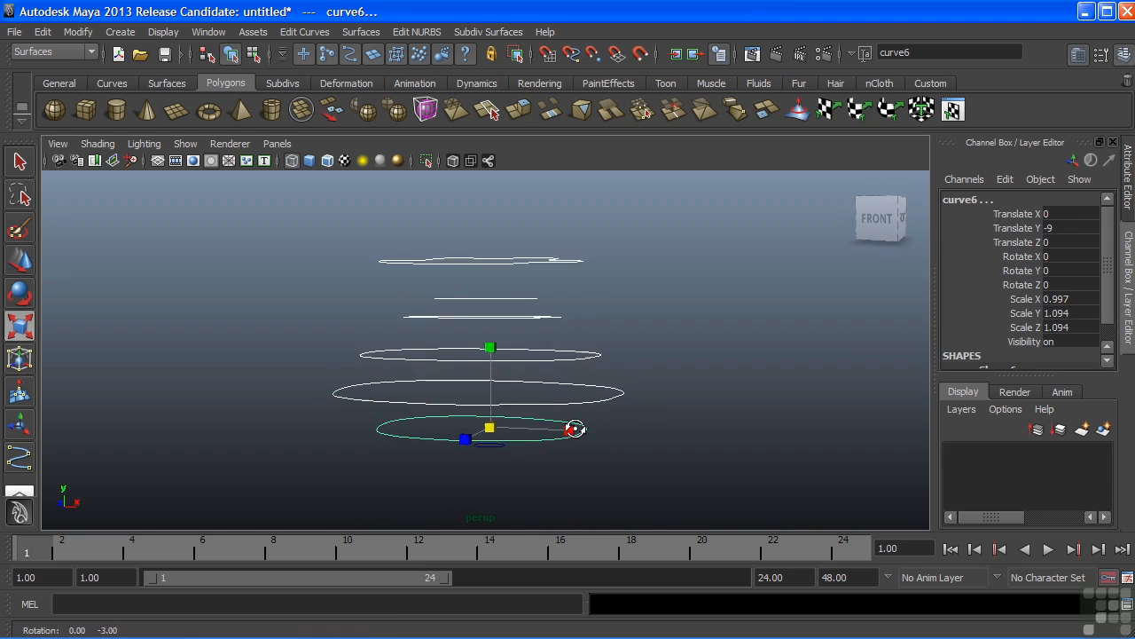
left_click_drag(524, 441, 533, 442, "alt")
left_click(494, 453)
left_click_drag(608, 406, 633, 372, "alt")
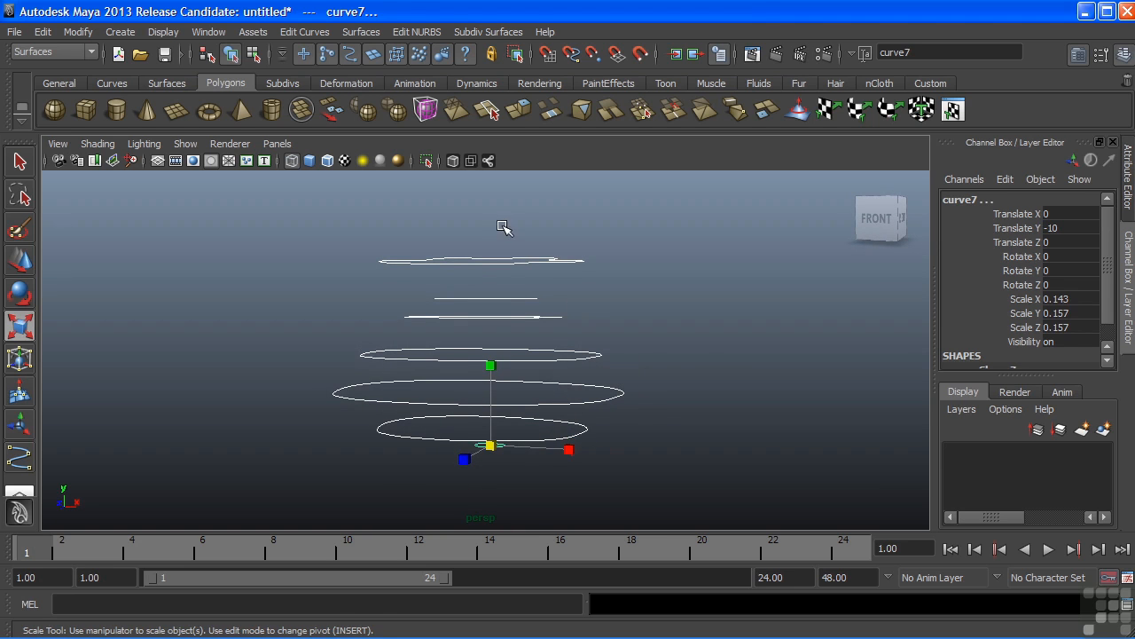
- In the front view, clear the selection and select all seven curves together with a single marquee
left_click(578, 351)
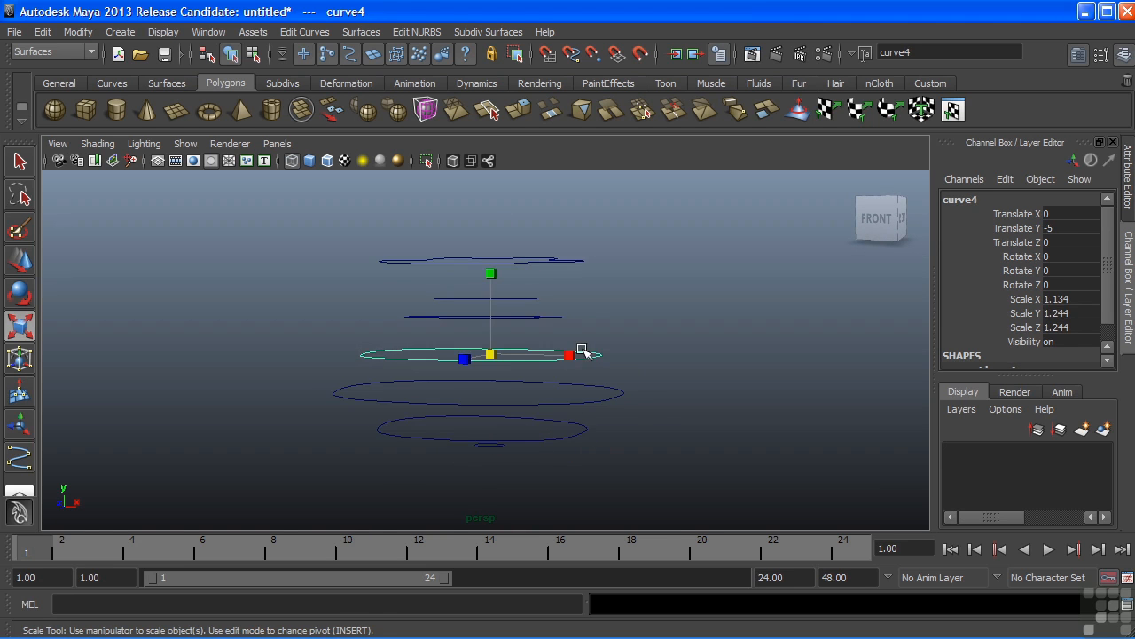
key("space")
key("space")
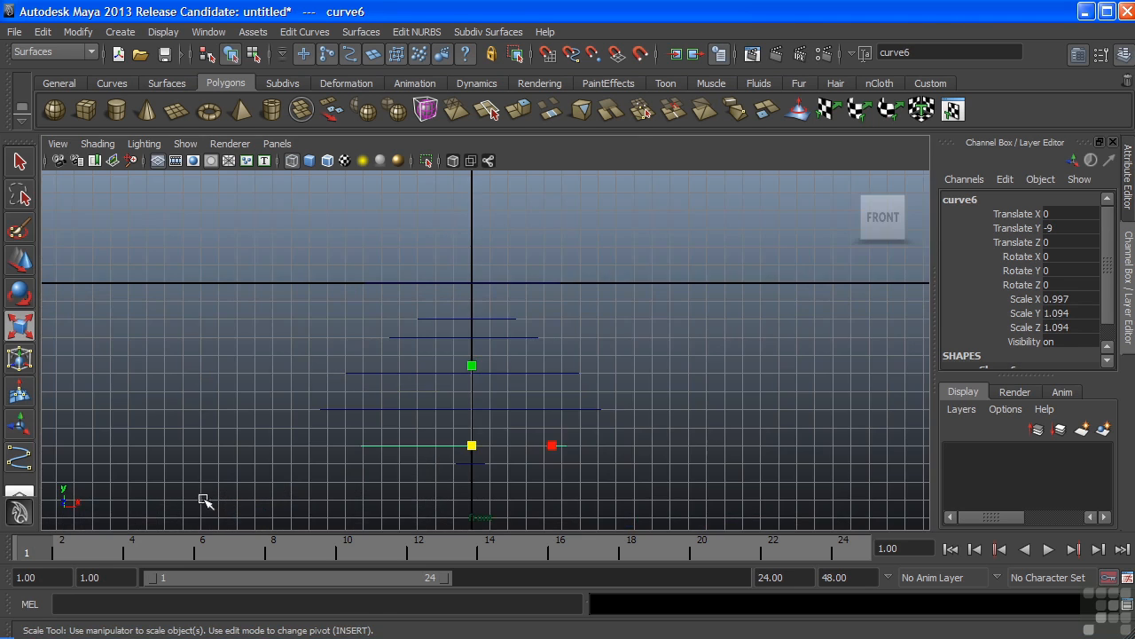
left_click(557, 306)
right_click_drag(634, 305, 546, 321, "alt")
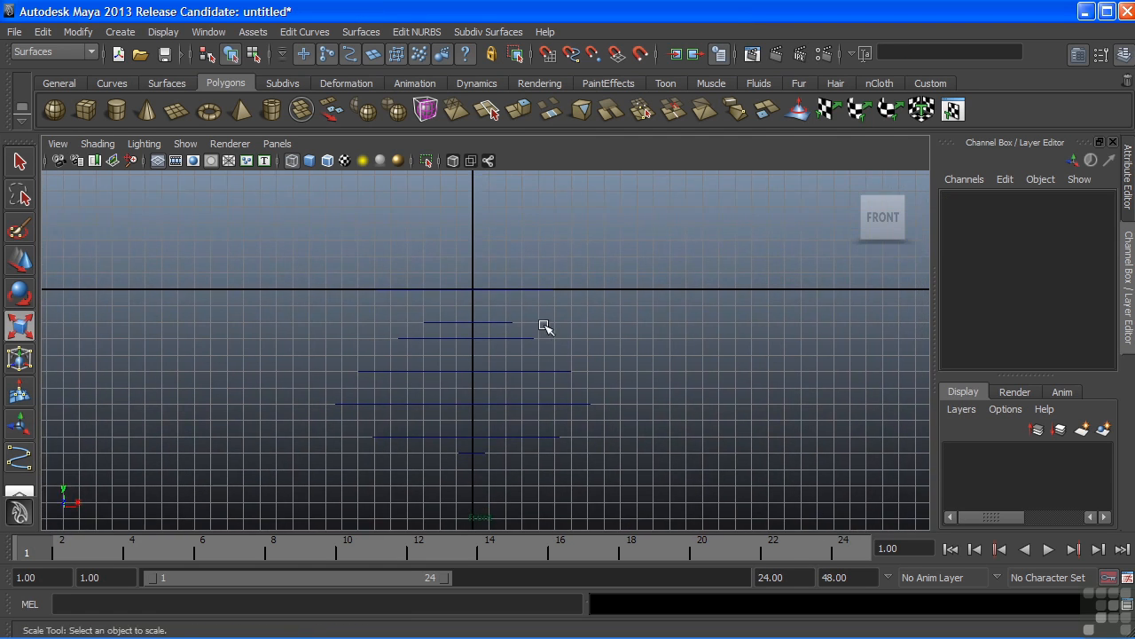
middle_click_drag(542, 325, 509, 304, "alt")
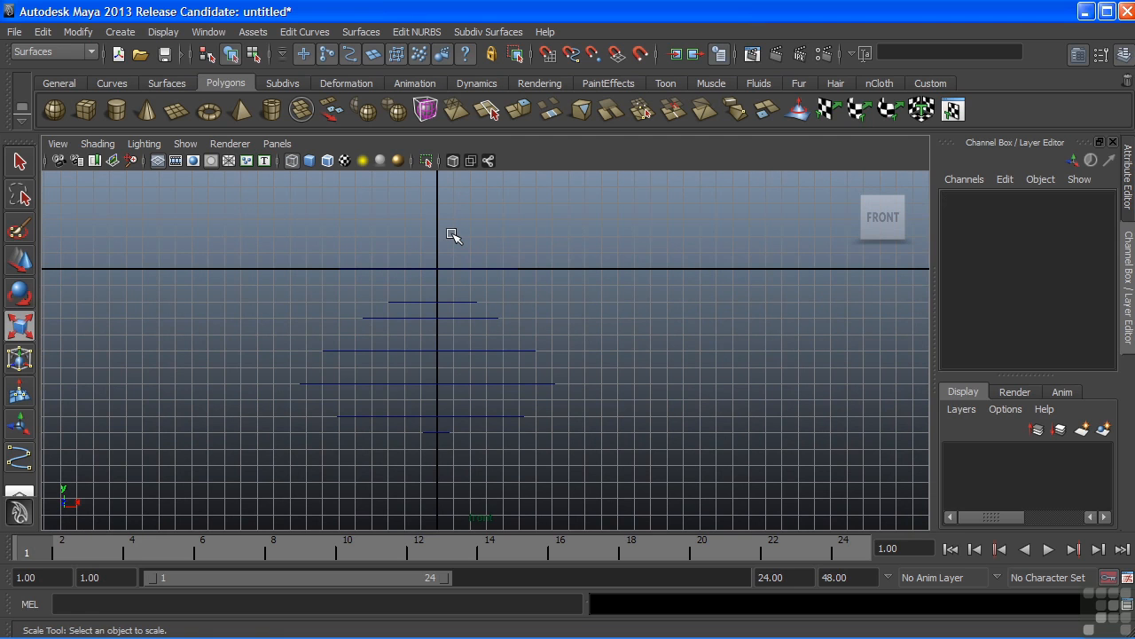
mouse_move(426, 229)
left_mouse_down()
mouse_move(471, 411)
mouse_move(468, 468)
left_mouse_up()
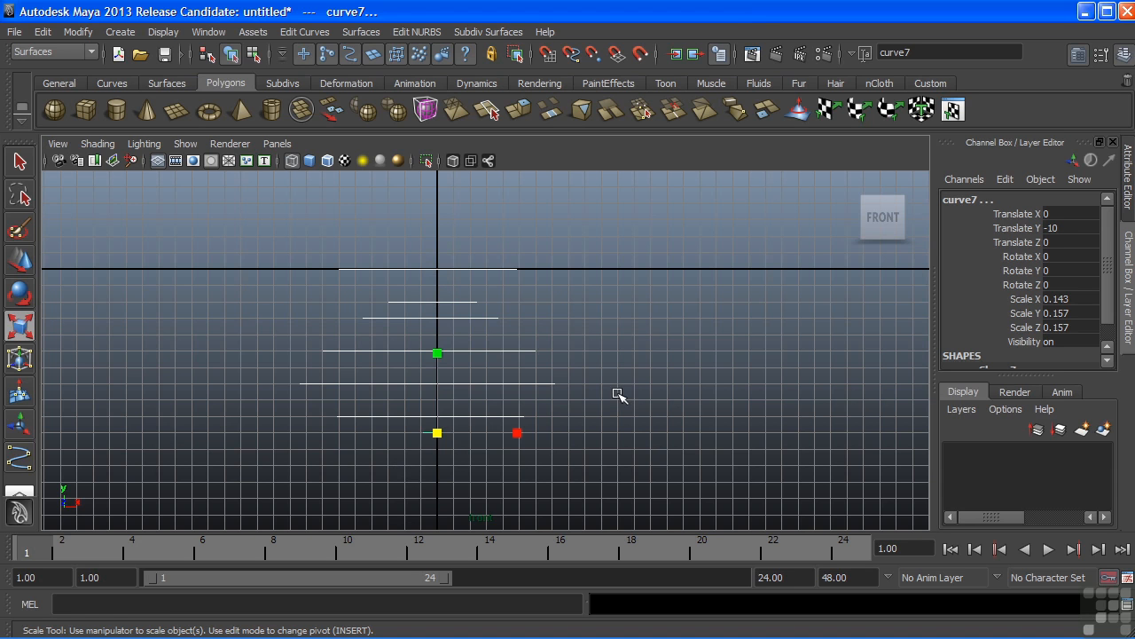
- Back in the perspective view, reset the Loft options to defaults and loft the selected curves into a NURBS surface
key("space")
key("space")
left_click_drag(600, 266, 574, 302, "alt")
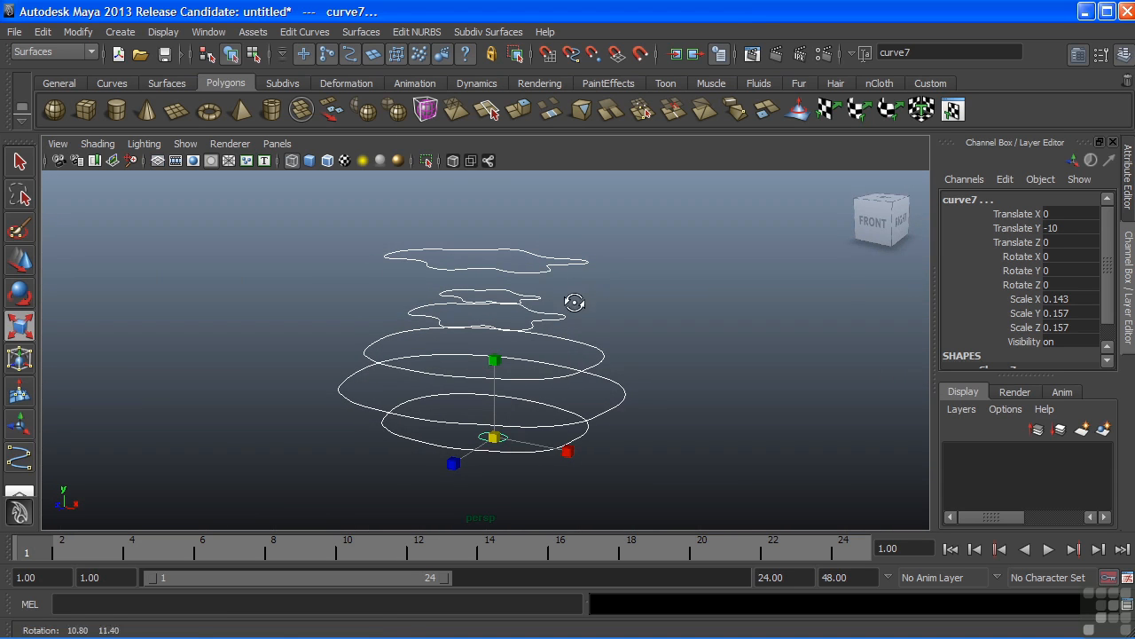
left_click(361, 33)
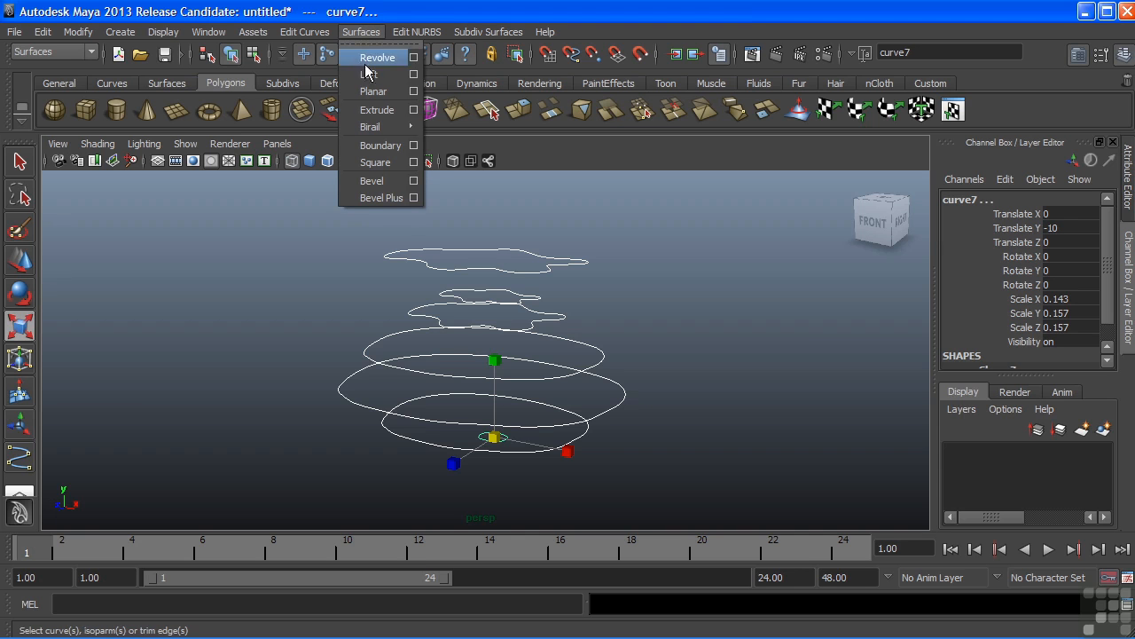
left_click(413, 75)
left_click(461, 71)
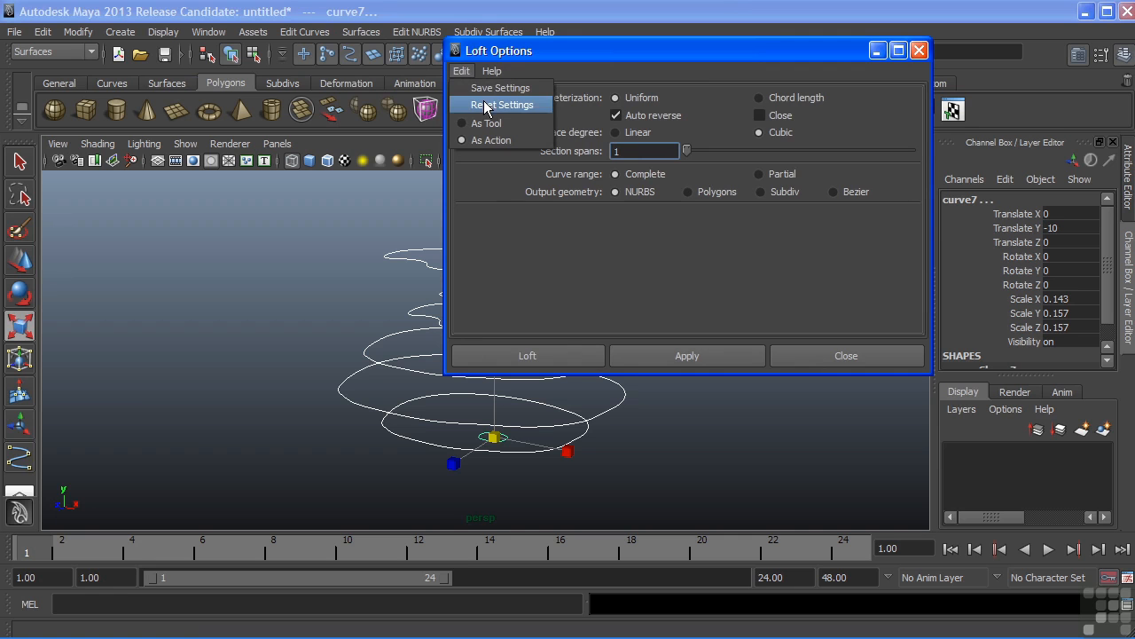
left_click(486, 106)
left_click_drag(512, 57, 673, 61)
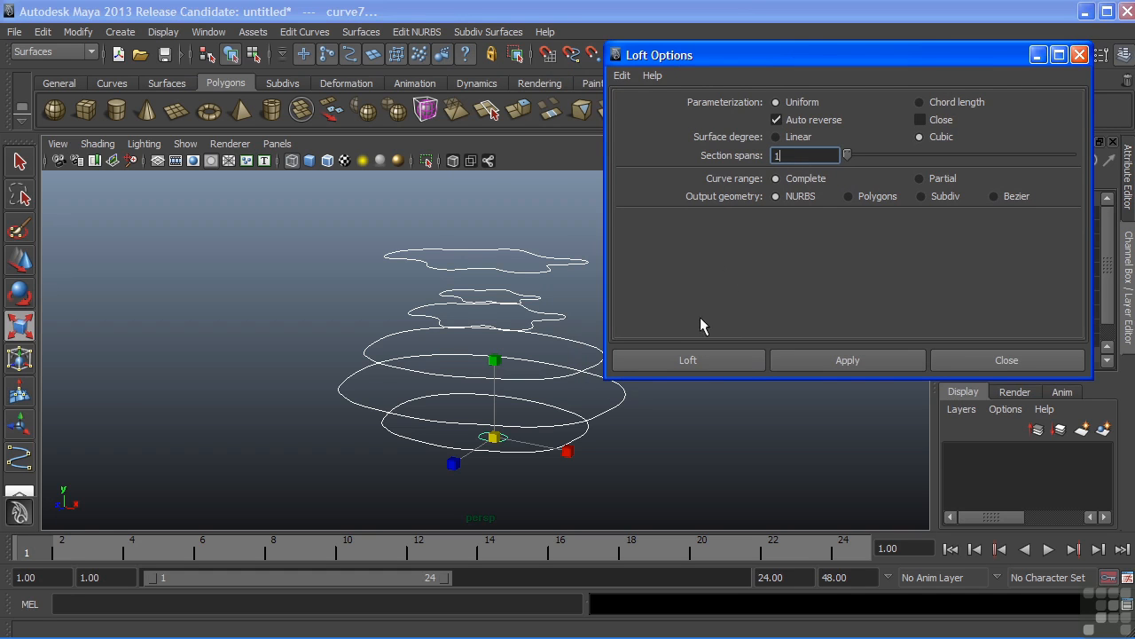
left_click(683, 360)
- Display the lofted vase in smooth shading and examine its shape from several angles
mouse_move(595, 324)
left_mouse_down("alt")
mouse_move(559, 322)
mouse_move(613, 319)
mouse_move(600, 299)
mouse_move(587, 317)
left_mouse_up("alt")
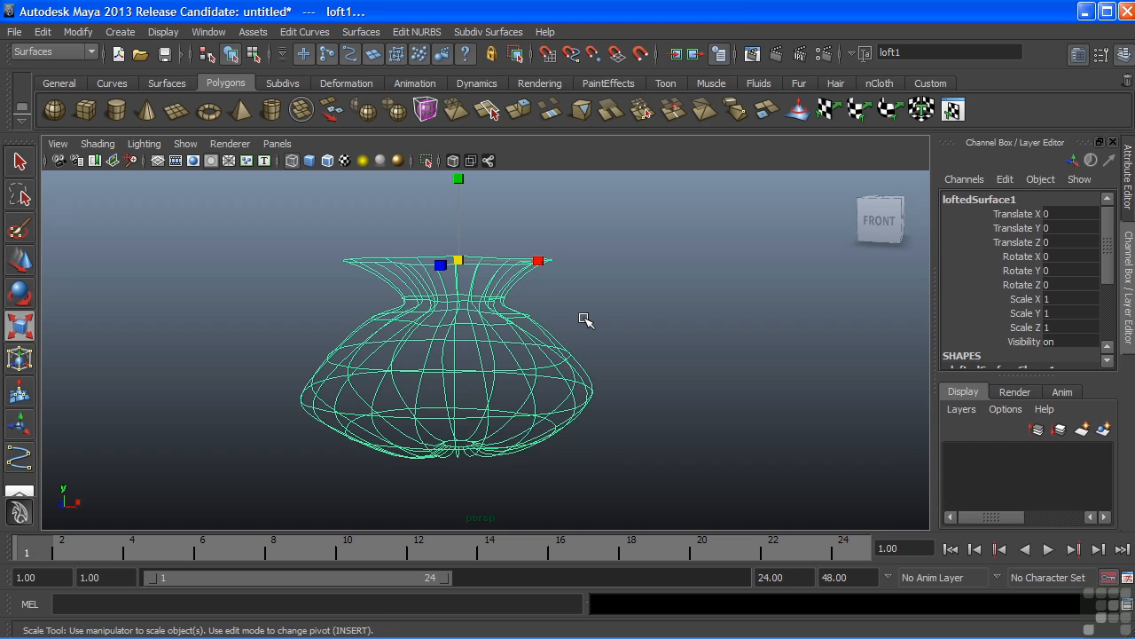
key("5")
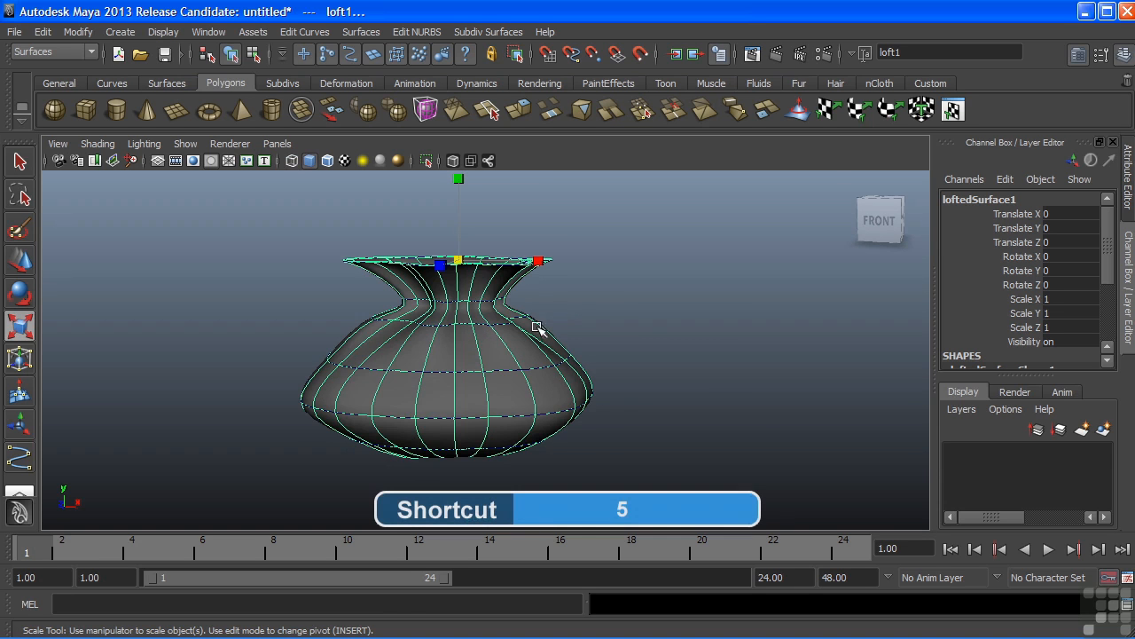
left_click_drag(616, 313, 623, 378, "alt")
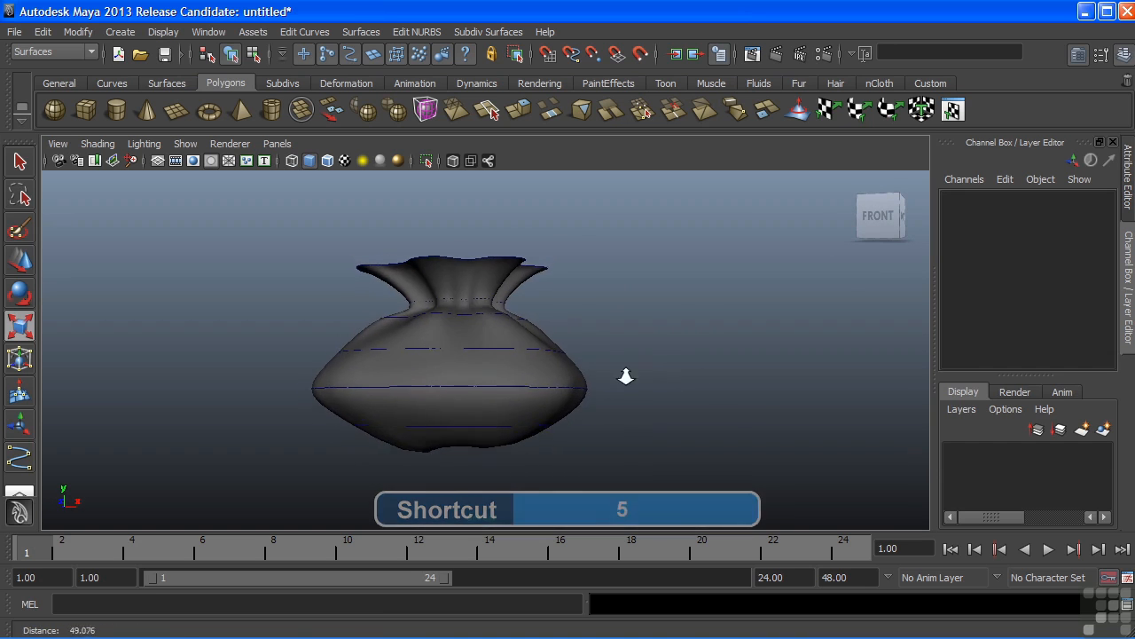
left_click_drag(545, 353, 541, 375, "alt")
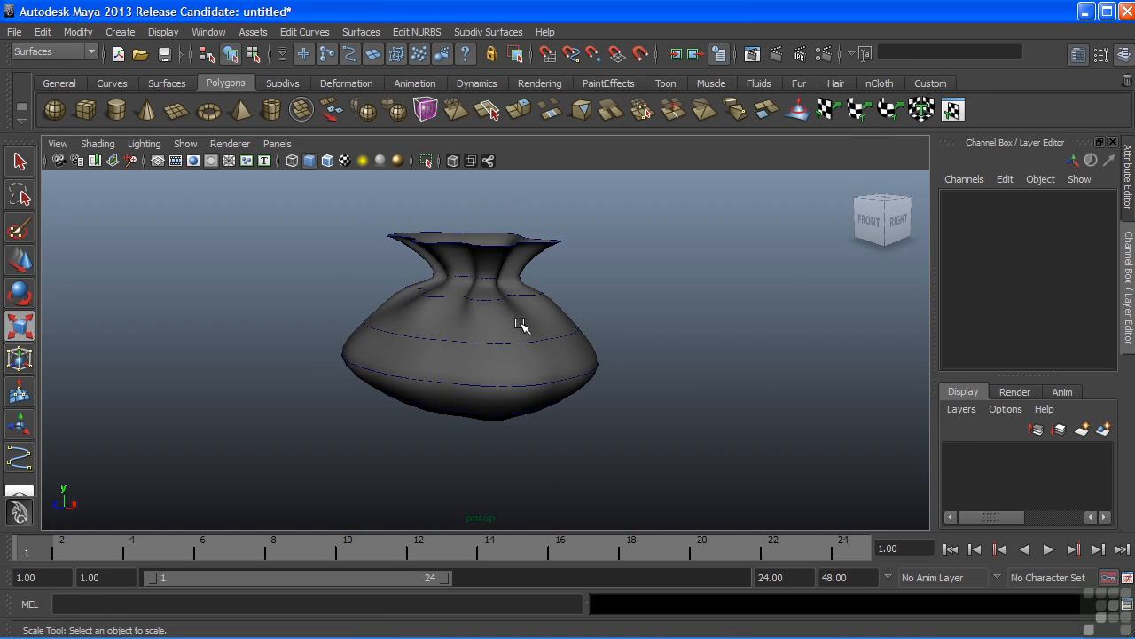
left_click_drag(508, 328, 456, 356, "alt")
- Turn off surface selection and select the vase's widest profile curve at Y -7
left_click(514, 370)
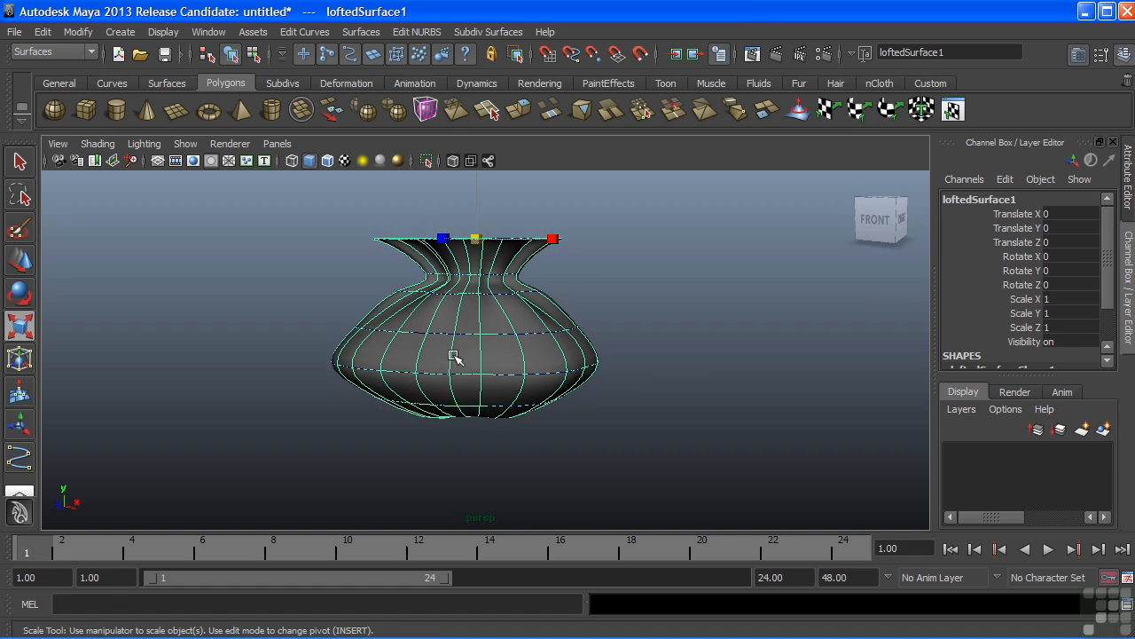
left_click(630, 210)
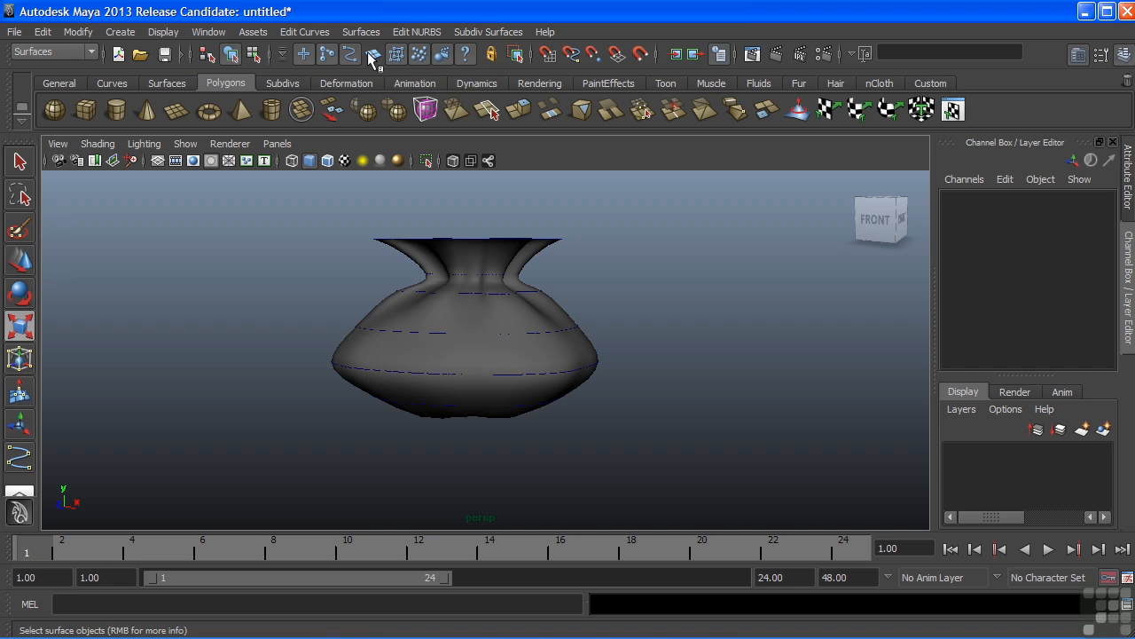
left_click(517, 375)
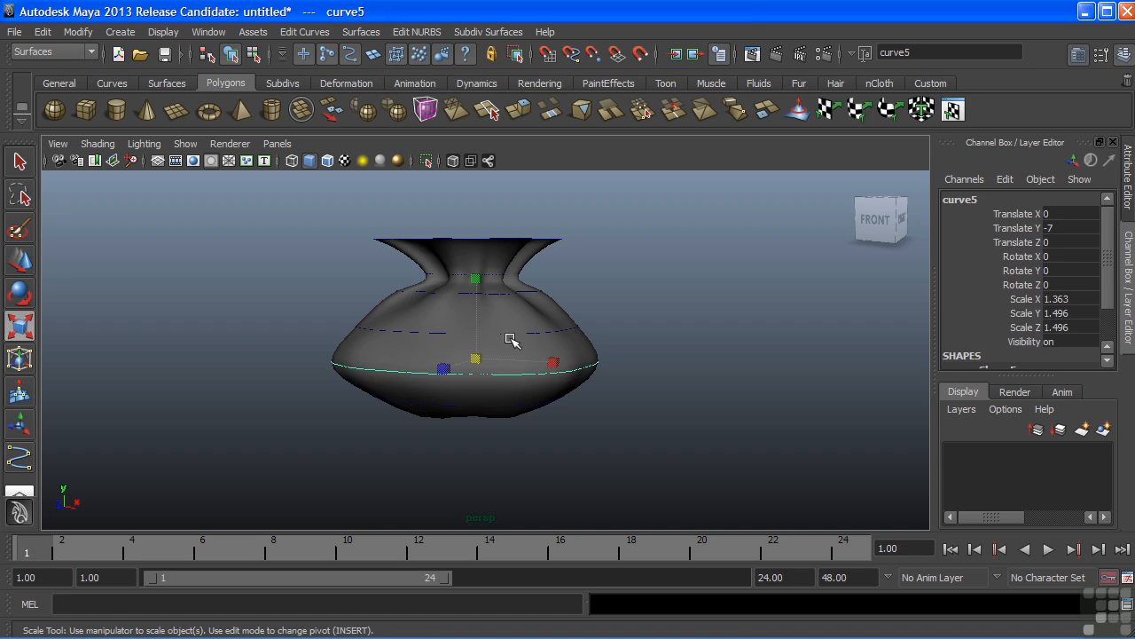
- Scale the Y -7 profile curve and the curve at Y -9 to round out the vase's lower body
left_click_drag(500, 363, 546, 361)
left_click(570, 339, "shift")
left_click(533, 376)
left_click_drag(524, 425, 378, 366, "alt")
left_click(522, 401)
left_click(552, 397)
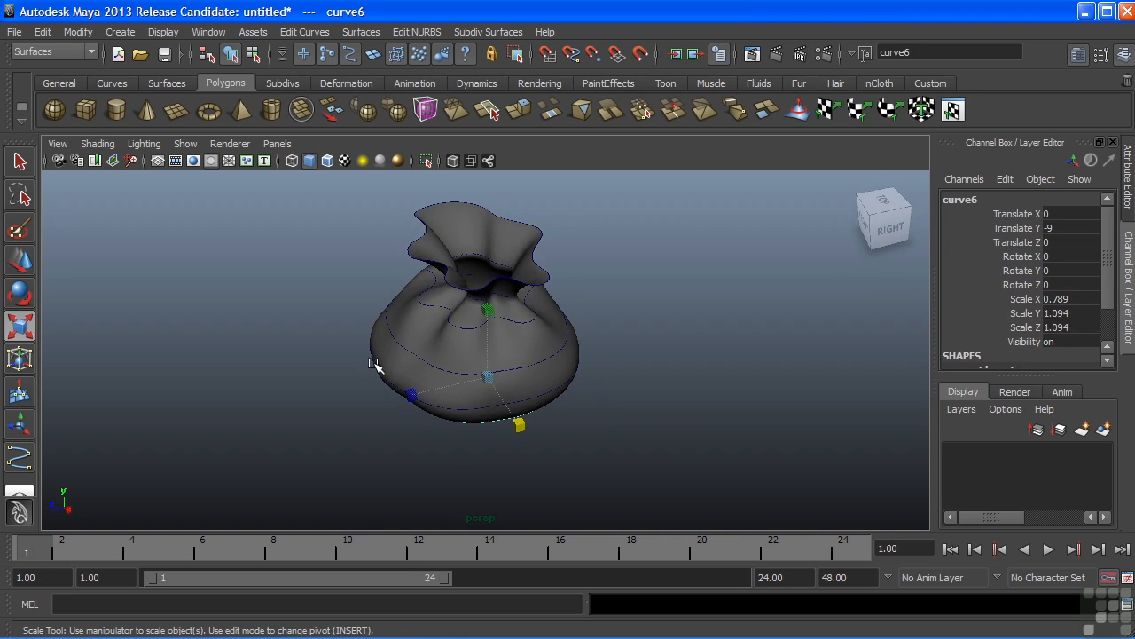
- Select the small bottom curve at Y -10 and move it slightly upward to about Y -9.924
left_click(374, 363)
left_click_drag(375, 366, 383, 398, "alt")
left_click(398, 347, "shift")
left_click_drag(414, 349, 470, 417)
left_click(480, 406)
key("w")
left_click(475, 361)
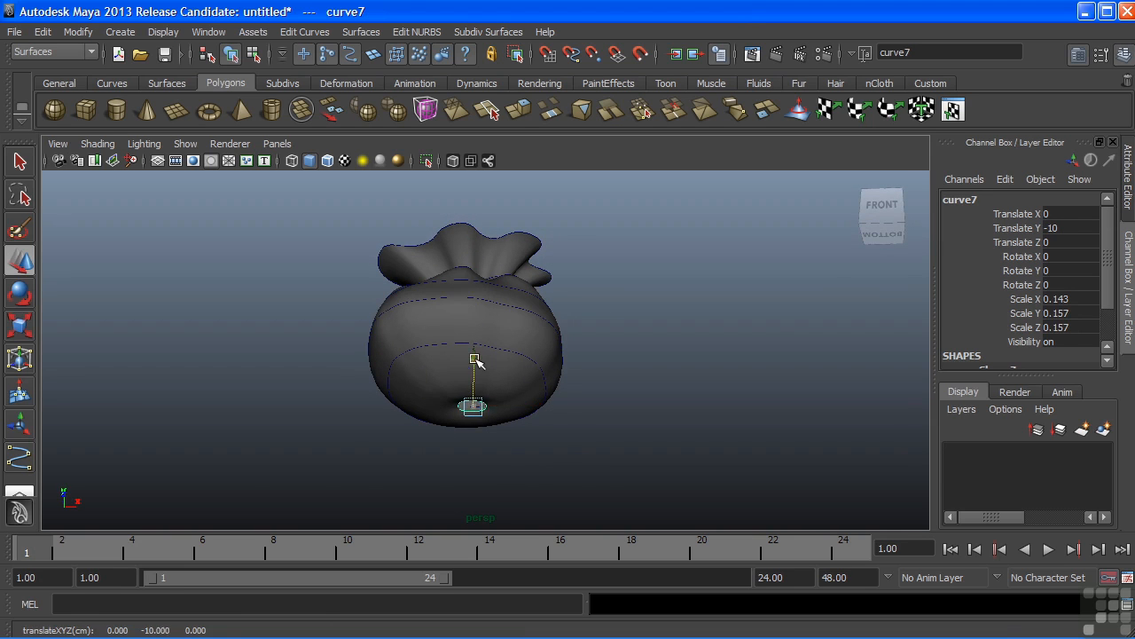
left_click_drag(547, 391, 450, 435, "alt")
left_click_drag(482, 362, 530, 392)
- Rescale the profile curves above the belly to broaden the vase toward its shoulder
left_click(522, 279)
left_click_drag(527, 291, 413, 325, "alt")
key("r")
left_click_drag(478, 293, 452, 296)
left_click_drag(289, 385, 417, 415, "alt")
left_click(544, 258)
left_click_drag(523, 302, 505, 298, "alt")
middle_click_drag(474, 287, 471, 327, "alt")
left_click_drag(556, 290, 502, 305)
middle_click_drag(502, 304, 514, 290, "alt")
- Show the control vertices of the shoulder curve below the neck and move individual vertices to reshape its folds
left_click_drag(515, 290, 446, 373, "alt")
left_click(438, 383)
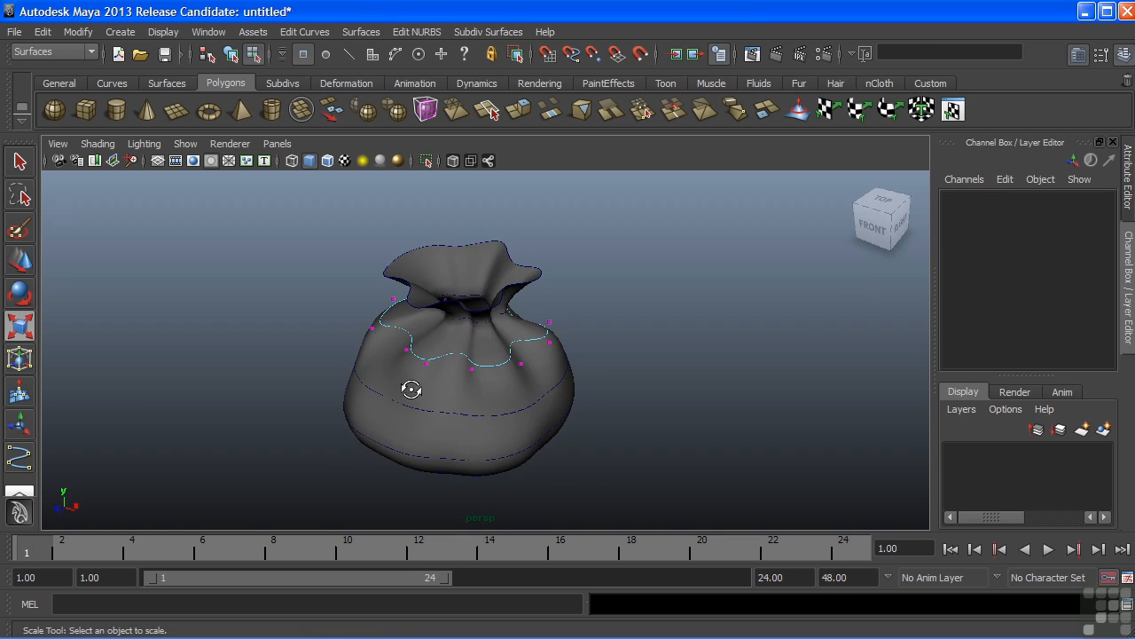
right_click_drag(411, 389, 489, 382, "alt")
left_click_drag(489, 382, 507, 379, "alt")
left_click(404, 360)
left_click_drag(405, 360, 489, 369, "alt")
key("w")
left_click_drag(369, 376, 430, 425, "alt")
left_click(409, 391)
left_click_drag(464, 381, 554, 351)
- Move the shoulder curve's side control vertex up and inward to about X -4.303, Y -2.459, Z 0.341
left_click_drag(394, 297, 361, 407, "alt")
left_click(462, 376)
left_click_drag(425, 351, 414, 353)
left_click_drag(523, 401, 497, 341, "alt")
right_click_drag(593, 364, 576, 346, "alt")
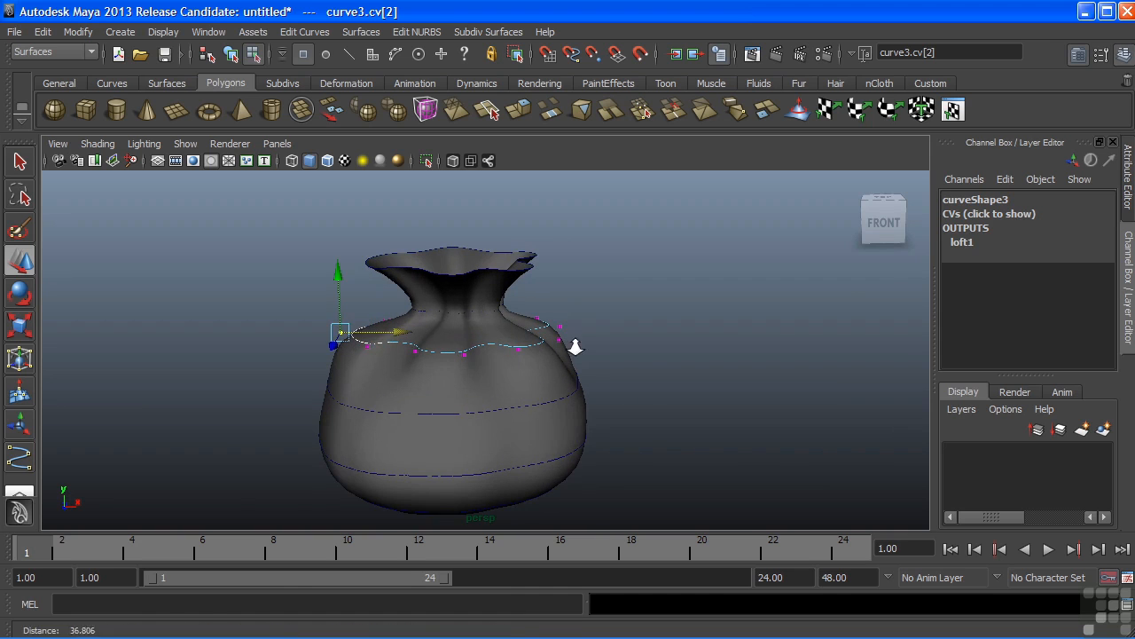
left_click_drag(338, 277, 338, 258)
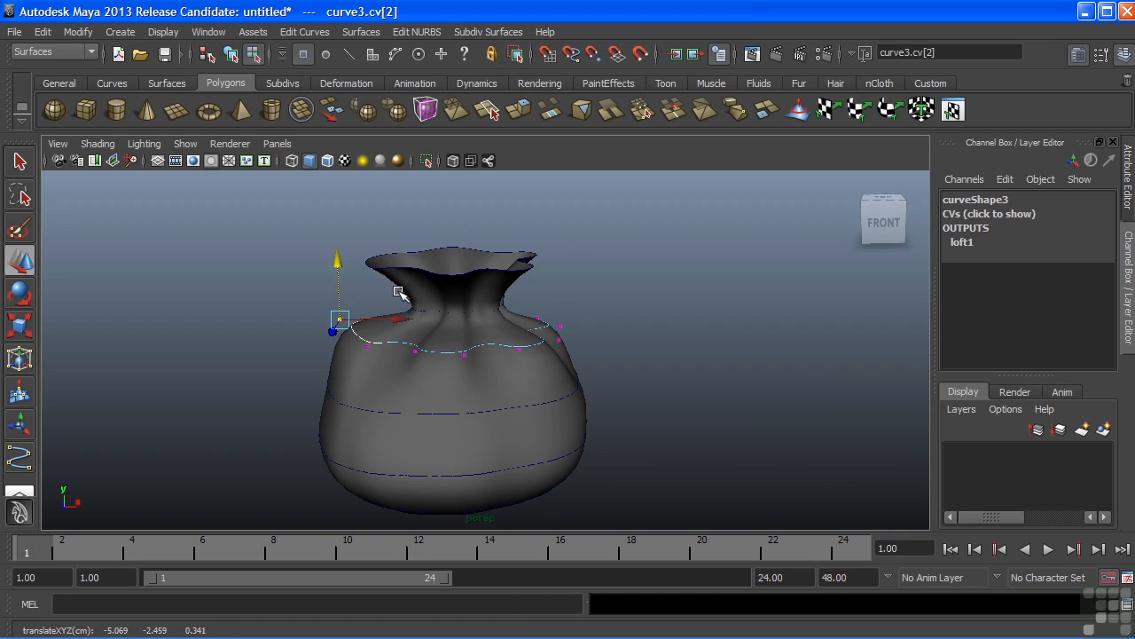
left_click_drag(341, 319, 359, 319)
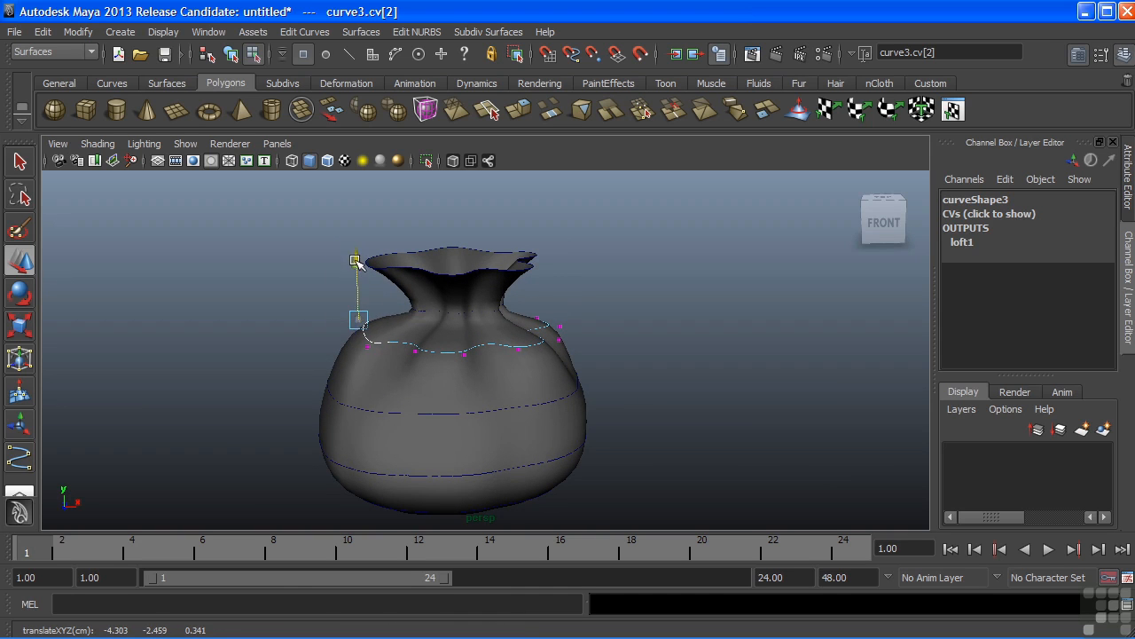
- Shift a control vertex on the opposite side of the shoulder curve sideways and raise it slightly
left_click_drag(557, 355, 511, 319, "alt")
left_click(545, 352)
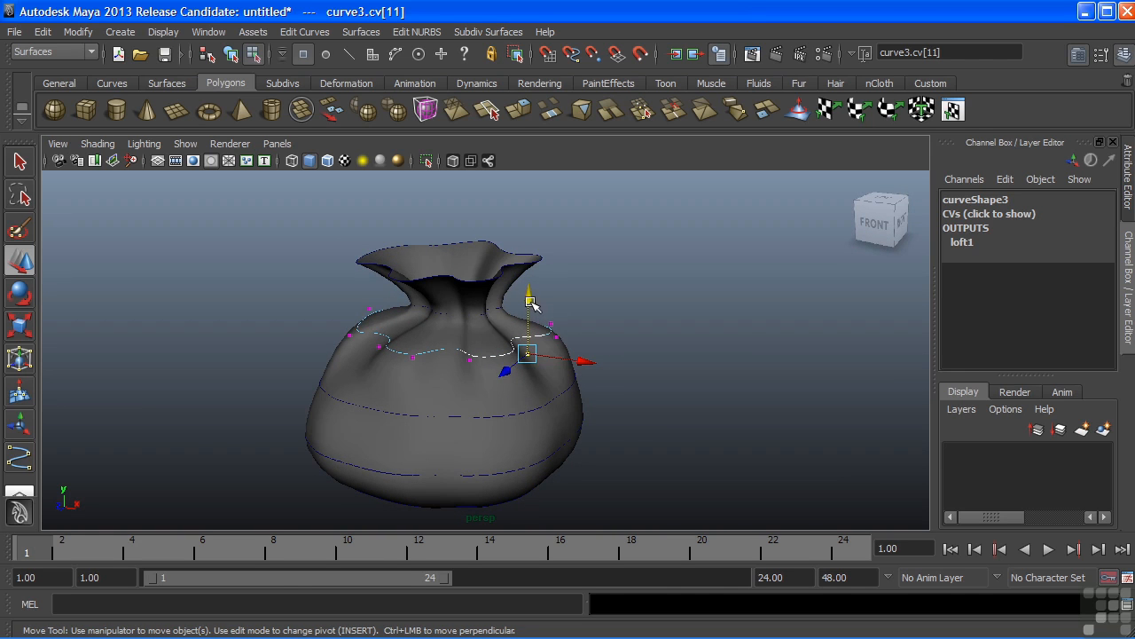
left_click_drag(532, 337, 505, 397, "alt")
left_click(494, 368)
left_click_drag(442, 369, 428, 370)
left_click_drag(481, 318, 481, 306)
- Raise and shift the shoulder curve's remaining uneven control vertices, and return to object mode
left_click_drag(542, 384, 473, 333, "alt")
left_click(486, 335)
left_click_drag(489, 282, 490, 271)
left_click_drag(435, 325, 471, 373, "alt")
left_click(454, 365)
left_click_drag(397, 349, 402, 349)
left_click_drag(595, 425, 545, 331, "alt")
right_click_drag(545, 331, 599, 313)
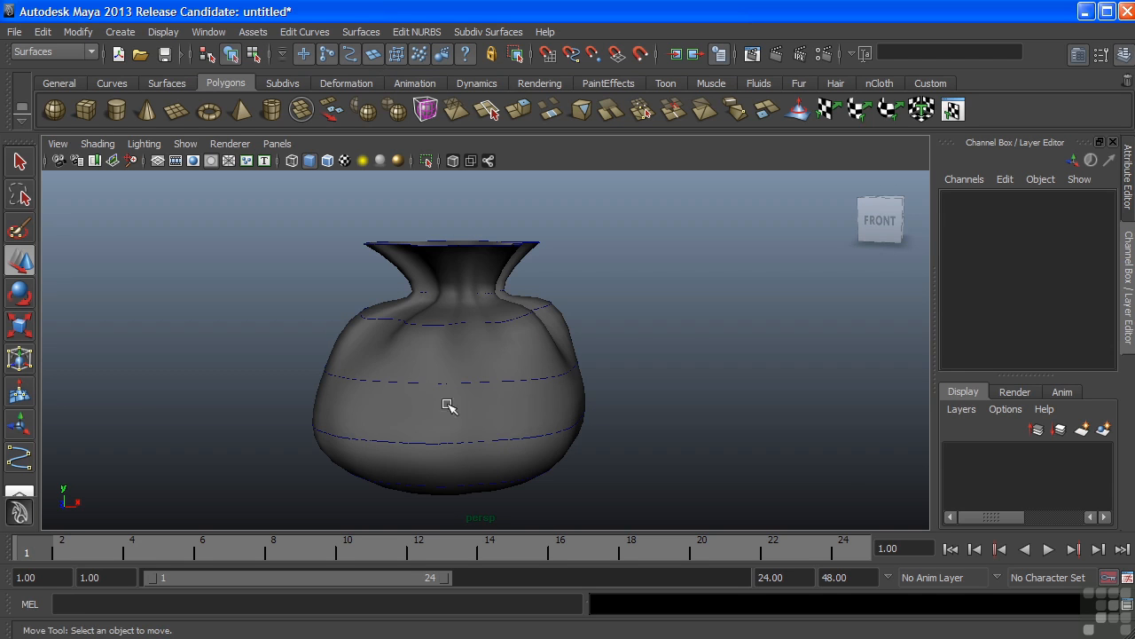
- Select the lofted surface and set the Section Spans of its loft1 input to 2
left_click(529, 353)
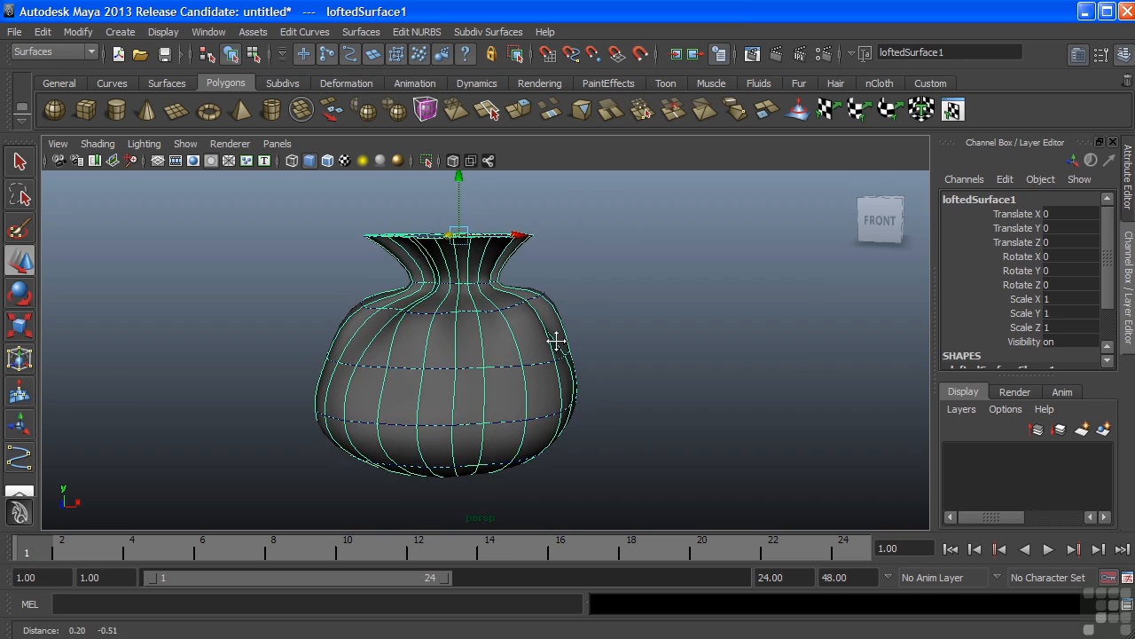
left_click_drag(1108, 234, 1100, 306)
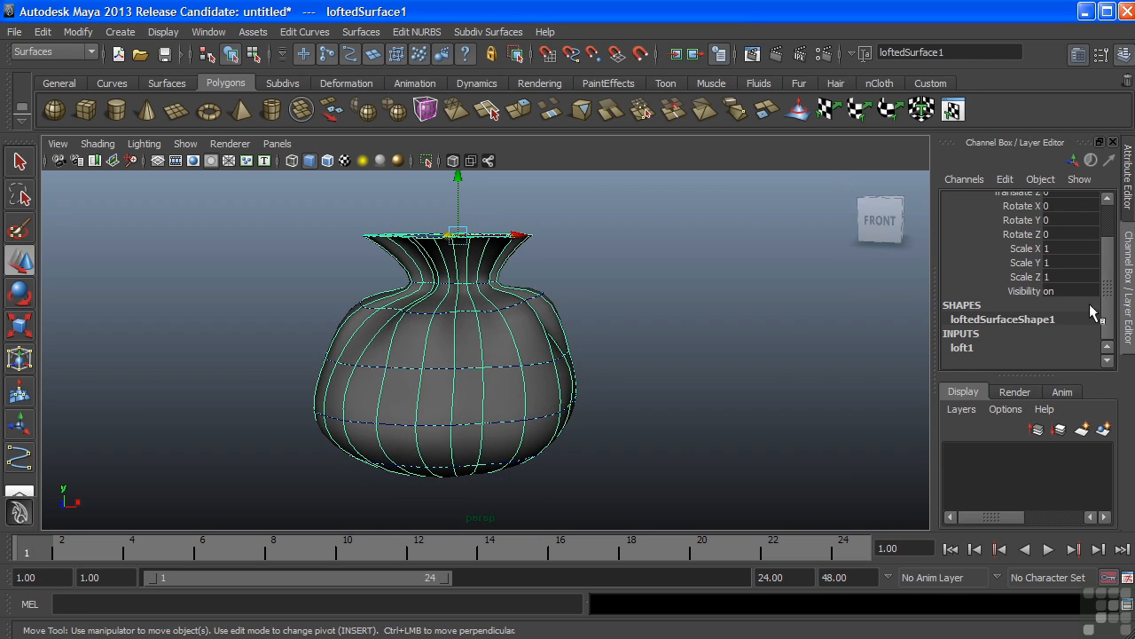
left_click(962, 347)
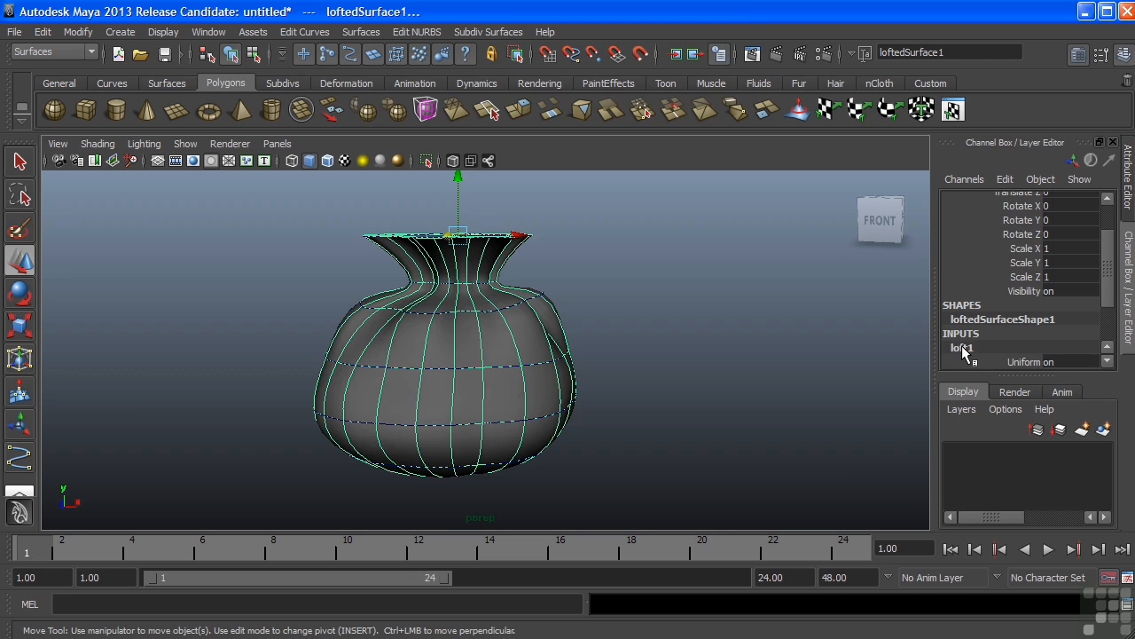
left_click_drag(1107, 275, 1108, 304)
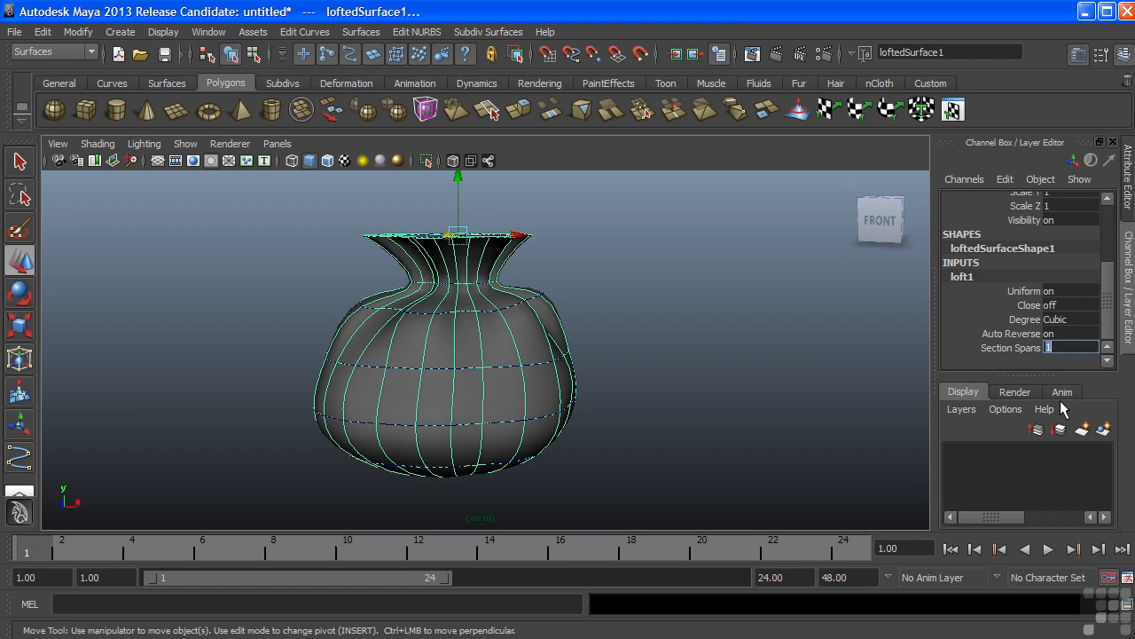
key("Return")
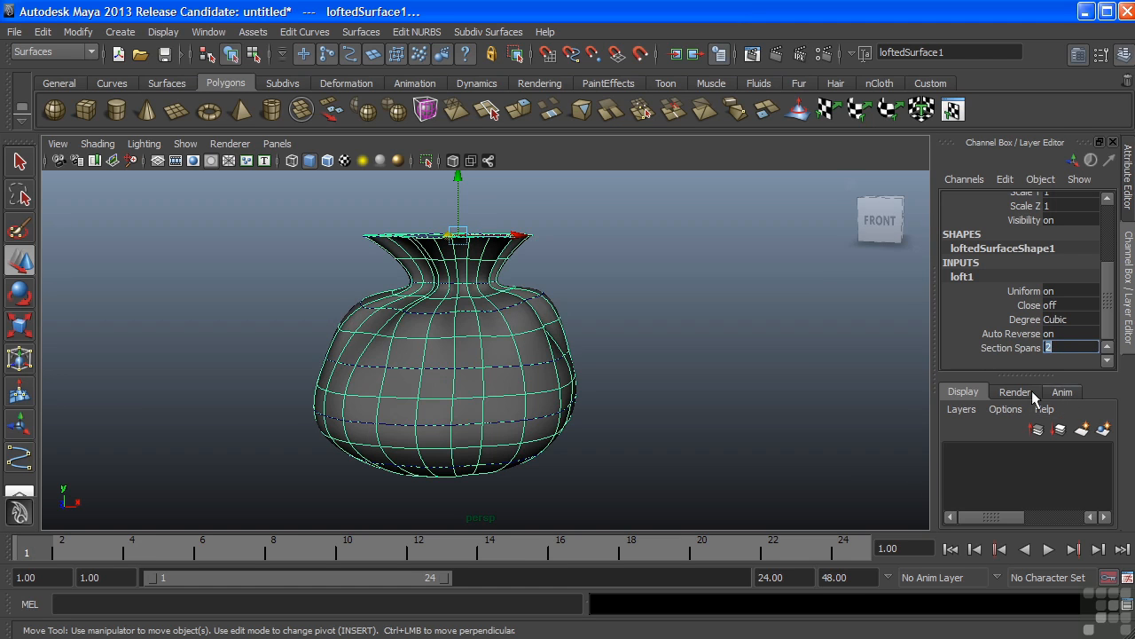
- Clear the selection and examine the vase's body, rim and bottom opening from several angles
mouse_move(491, 376)
left_mouse_down("alt")
mouse_move(451, 373)
mouse_move(682, 381)
mouse_move(567, 391)
mouse_move(481, 370)
mouse_move(499, 375)
left_mouse_up("alt")
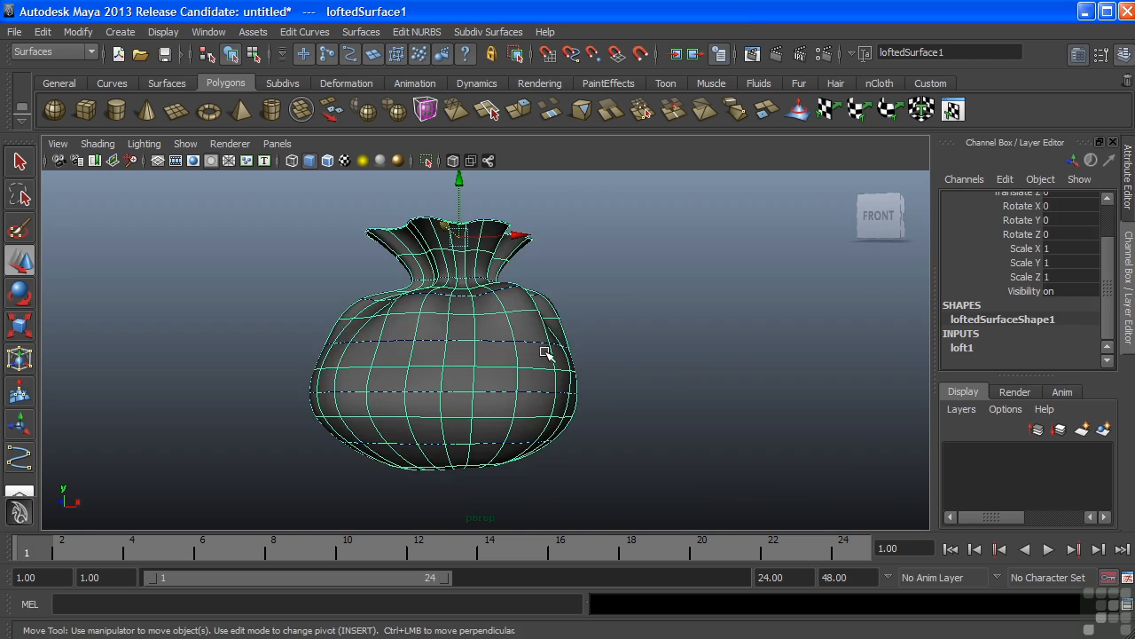
left_click(616, 330)
left_click_drag(616, 330, 482, 319, "alt")
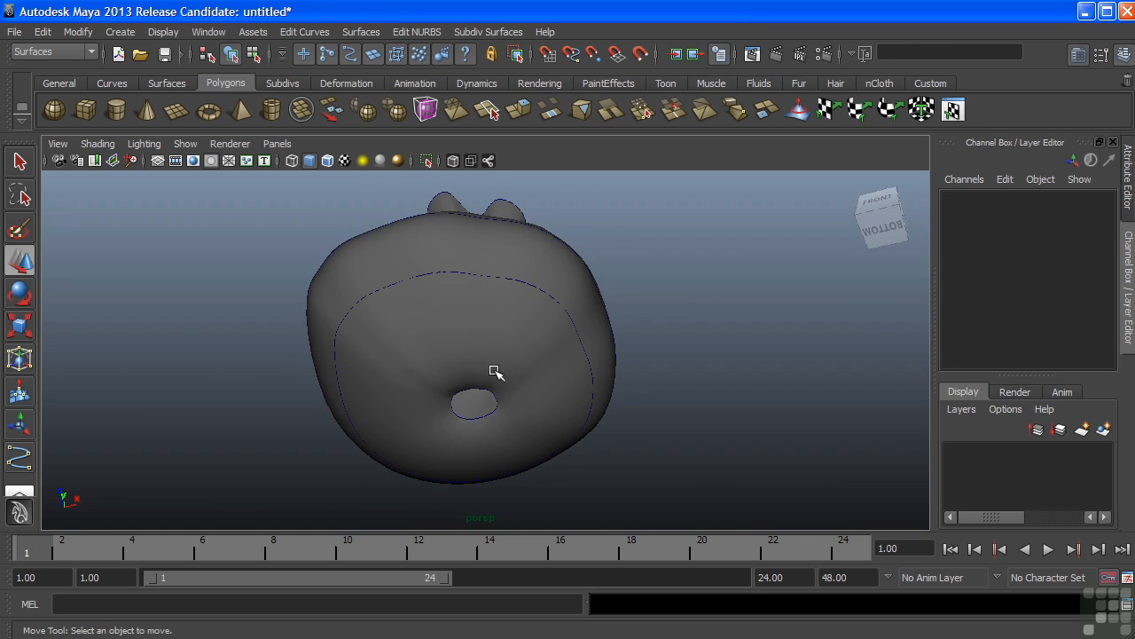
left_click_drag(550, 324, 467, 371, "alt")
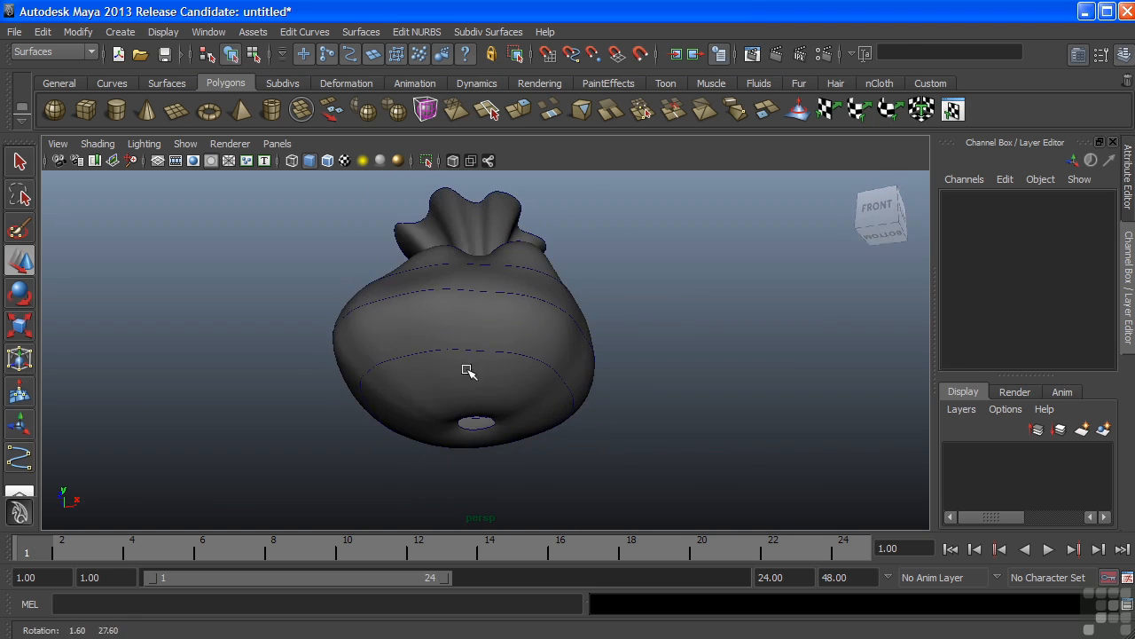
left_click_drag(476, 284, 470, 324, "alt")
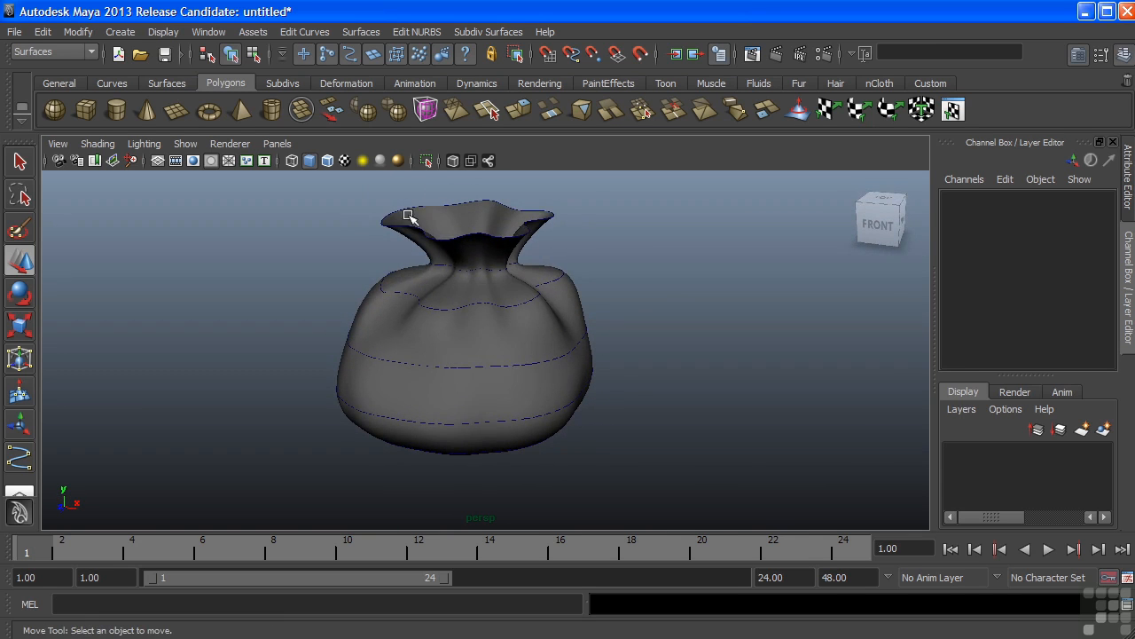
left_click_drag(499, 271, 488, 371, "alt")
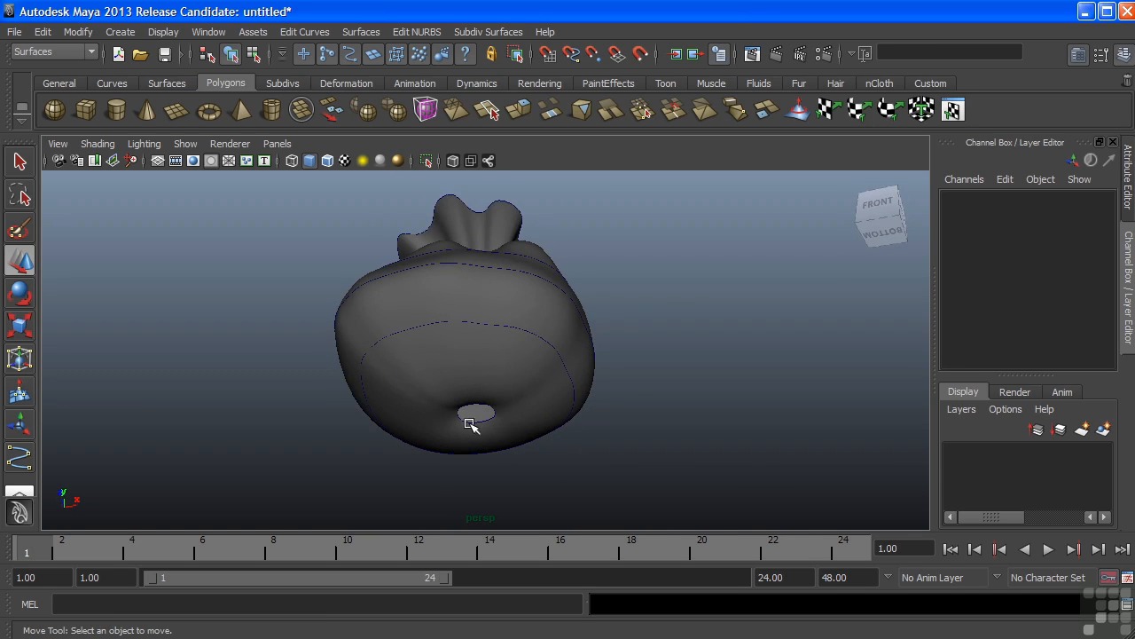
left_click_drag(483, 311, 449, 244, "alt")
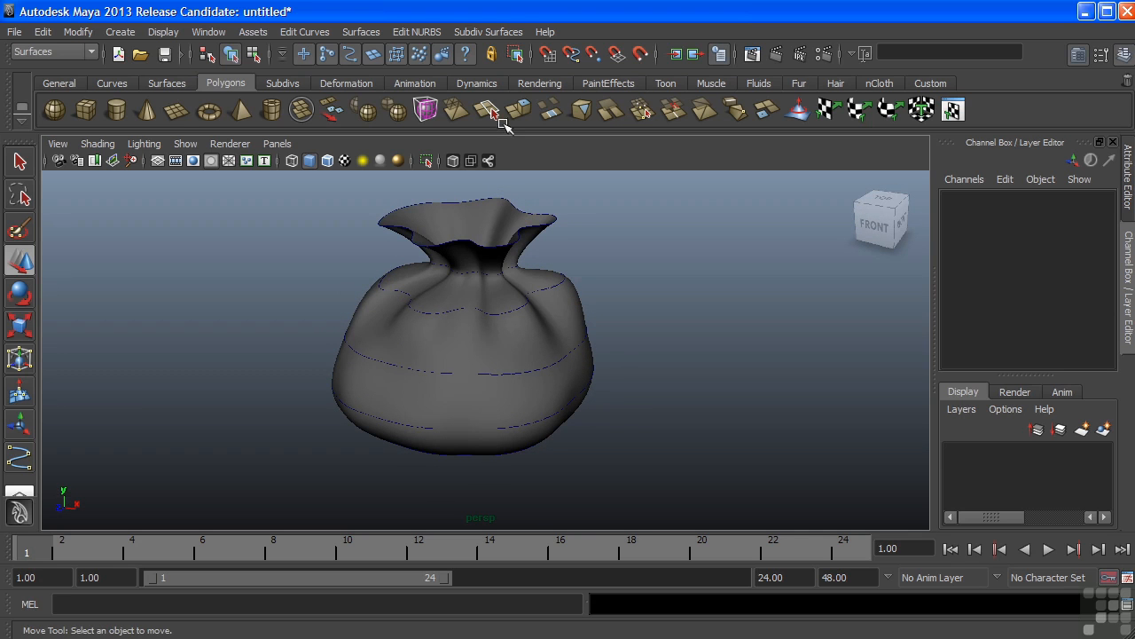
left_click_drag(487, 414, 491, 343, "alt")
left_click(488, 371)
right_click_drag(488, 371, 543, 312)
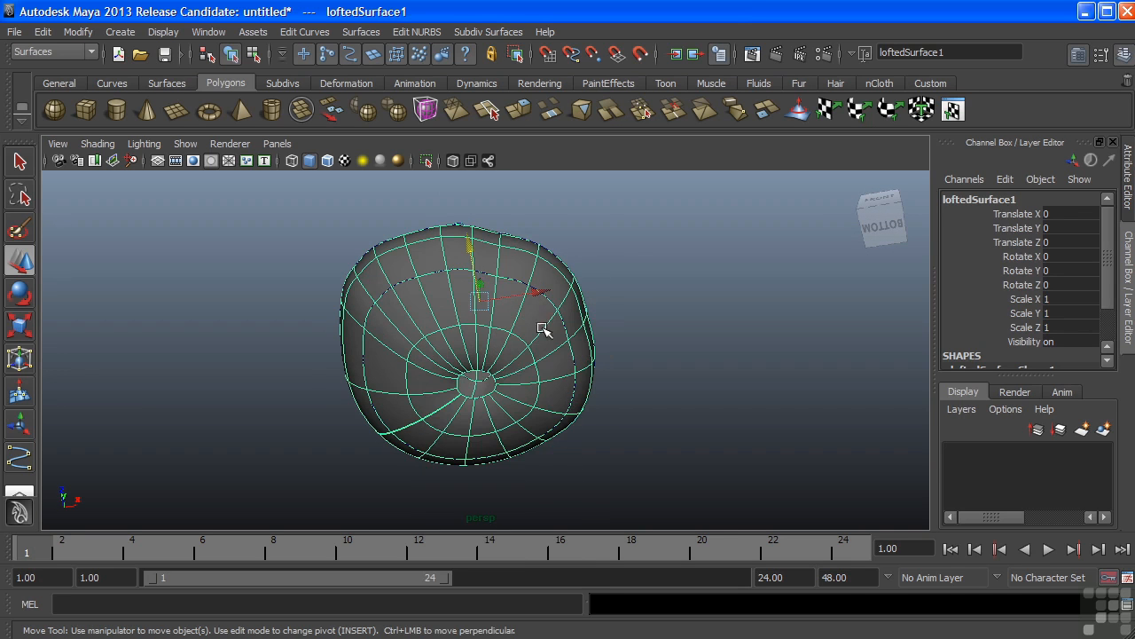
left_click(573, 197)
- Close the vase's bottom hole by setting Scale X, Y and Z of its curve to 0, and clear the selection
left_click(494, 367)
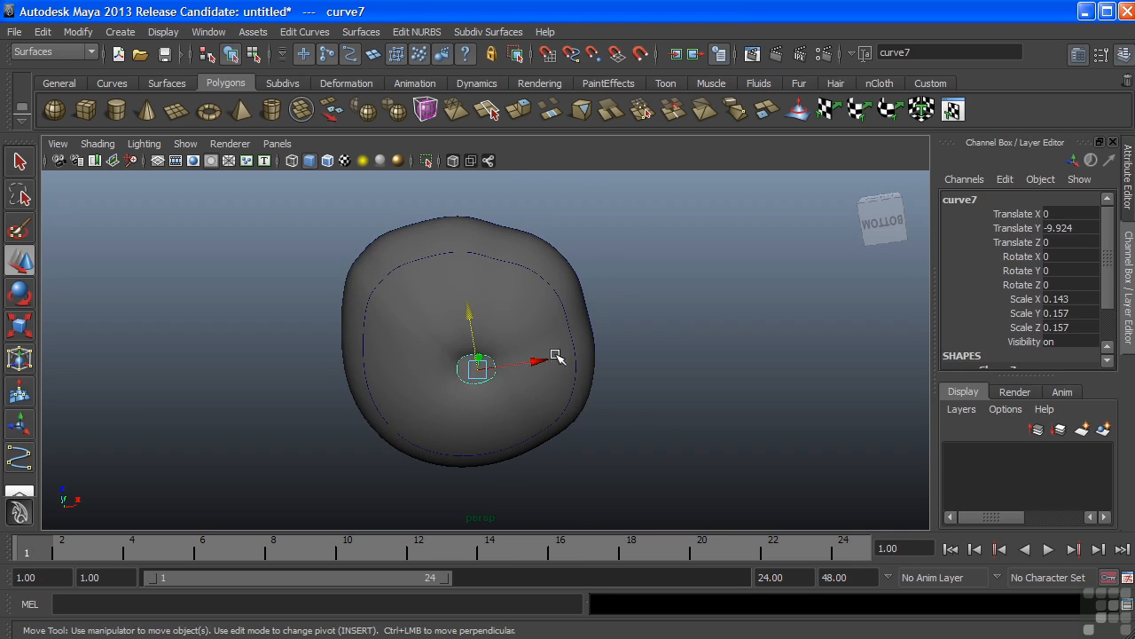
key("r")
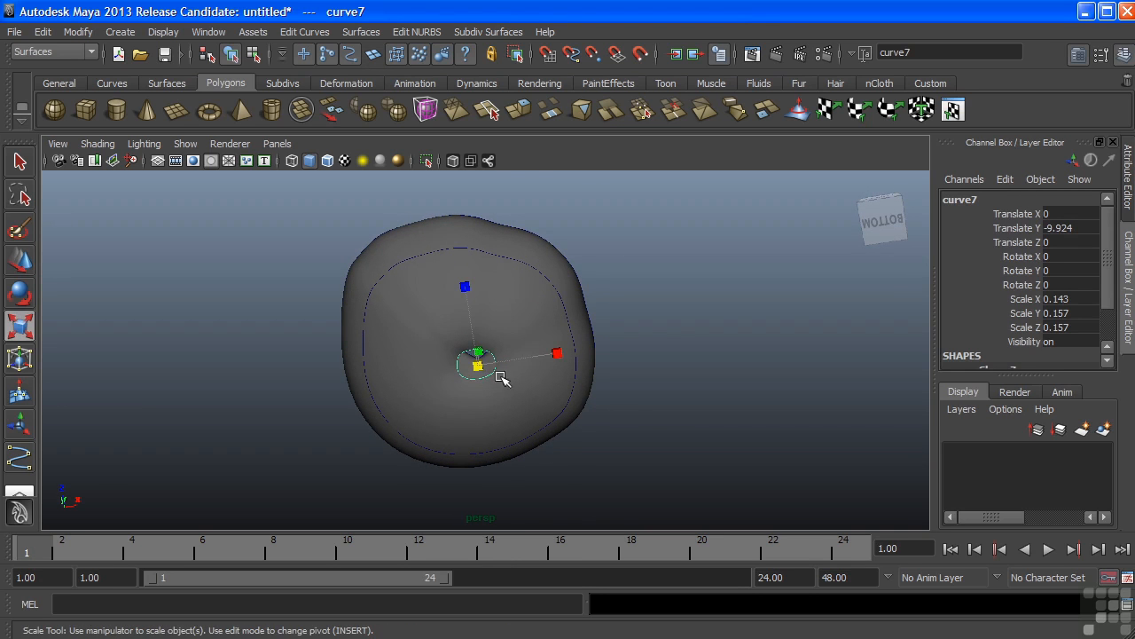
left_click_drag(479, 366, 456, 369)
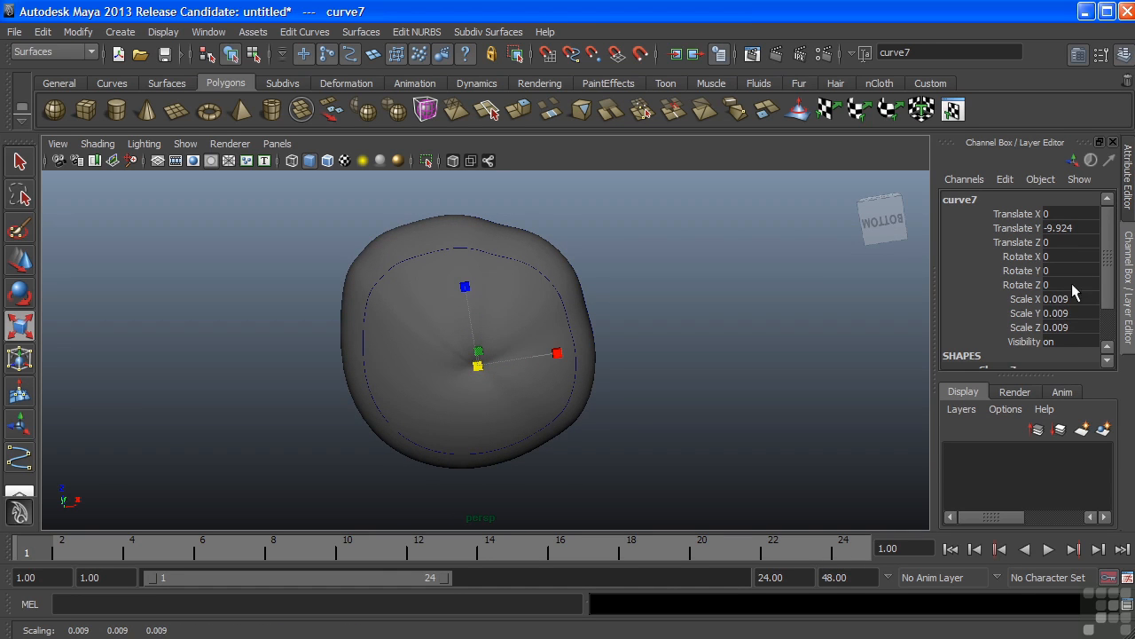
left_click_drag(1052, 296, 1054, 325)
type("0")
key("Return")
left_click_drag(465, 300, 455, 320, "alt")
left_click(683, 367)
left_click_drag(597, 303, 499, 412, "alt")
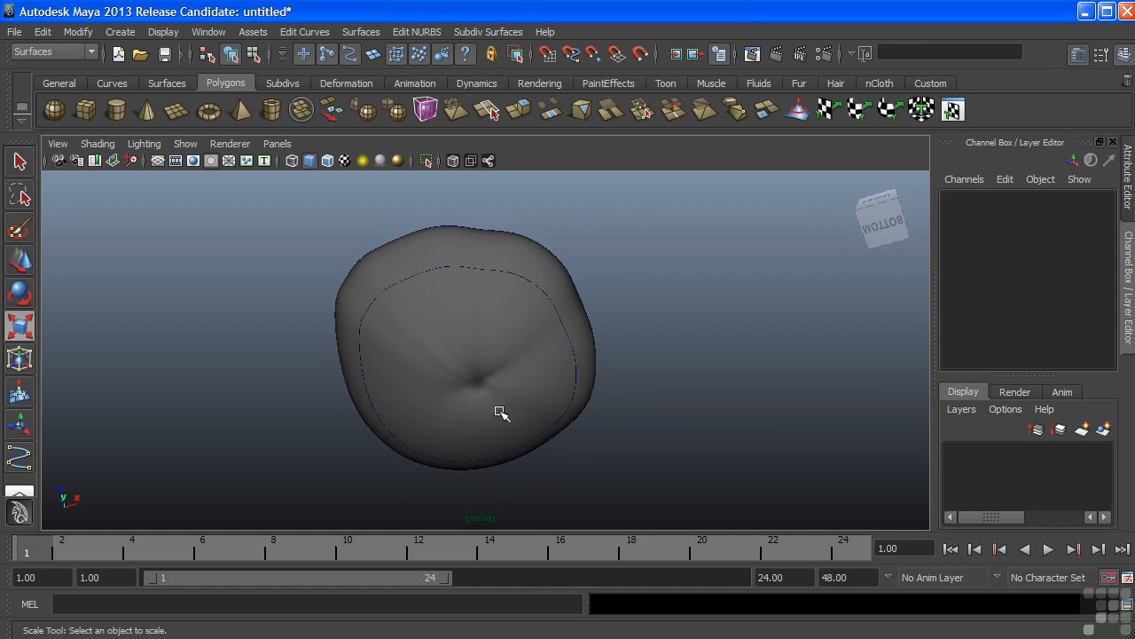